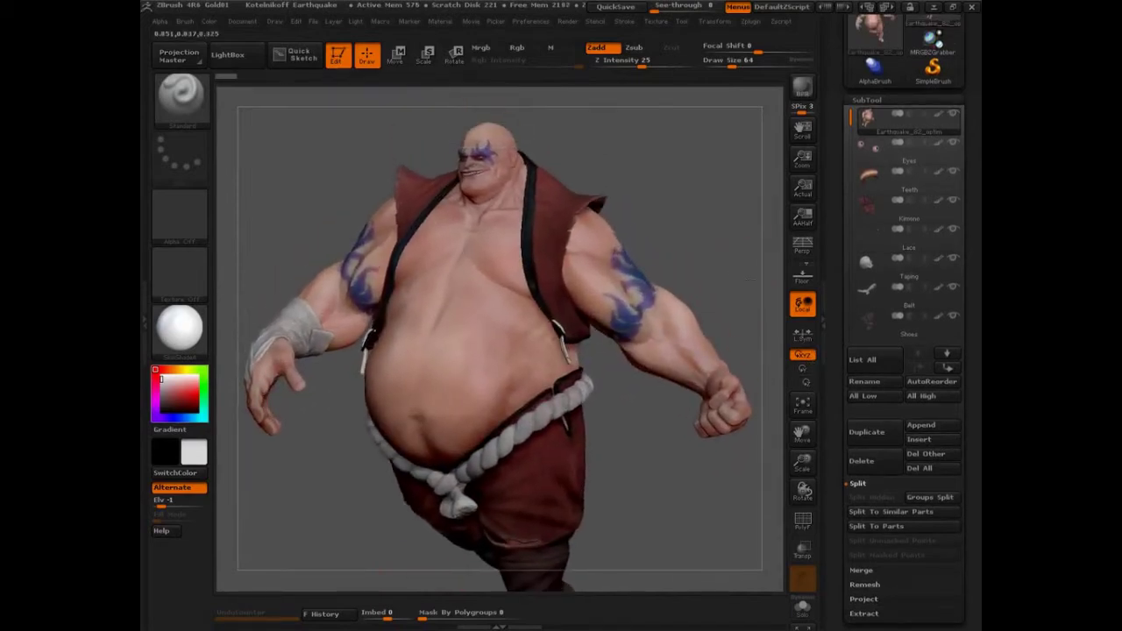
drag(837, 188, 837, 195)
key(ctrl+shift)
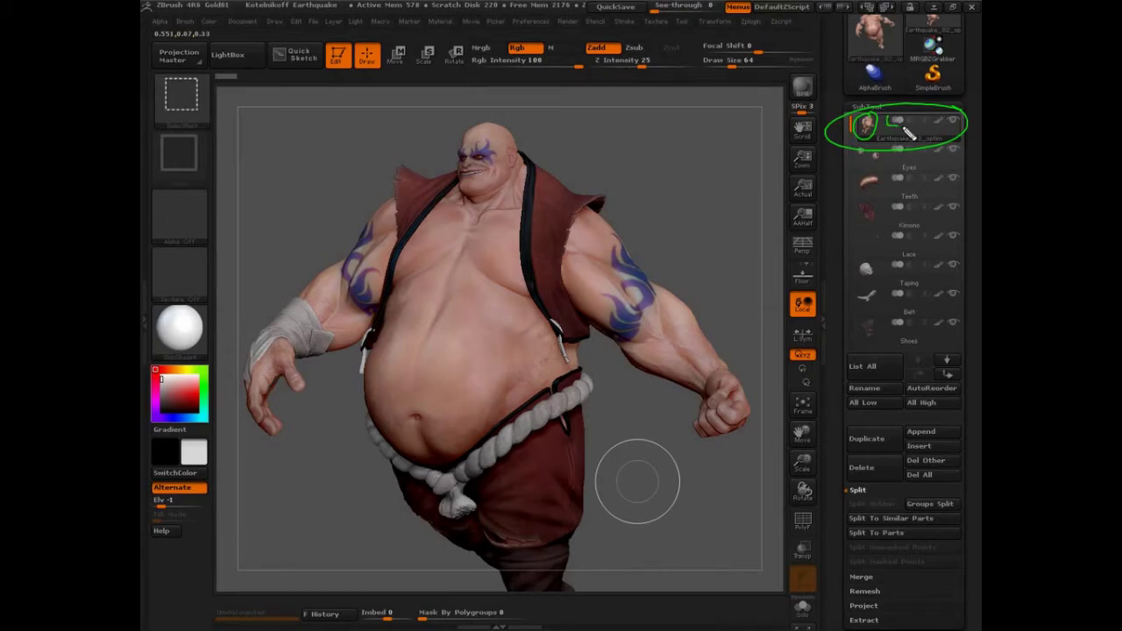
mouse_move(936, 118)
mouse_down()
mouse_move(946, 114)
mouse_move(930, 127)
mouse_move(961, 125)
mouse_up()
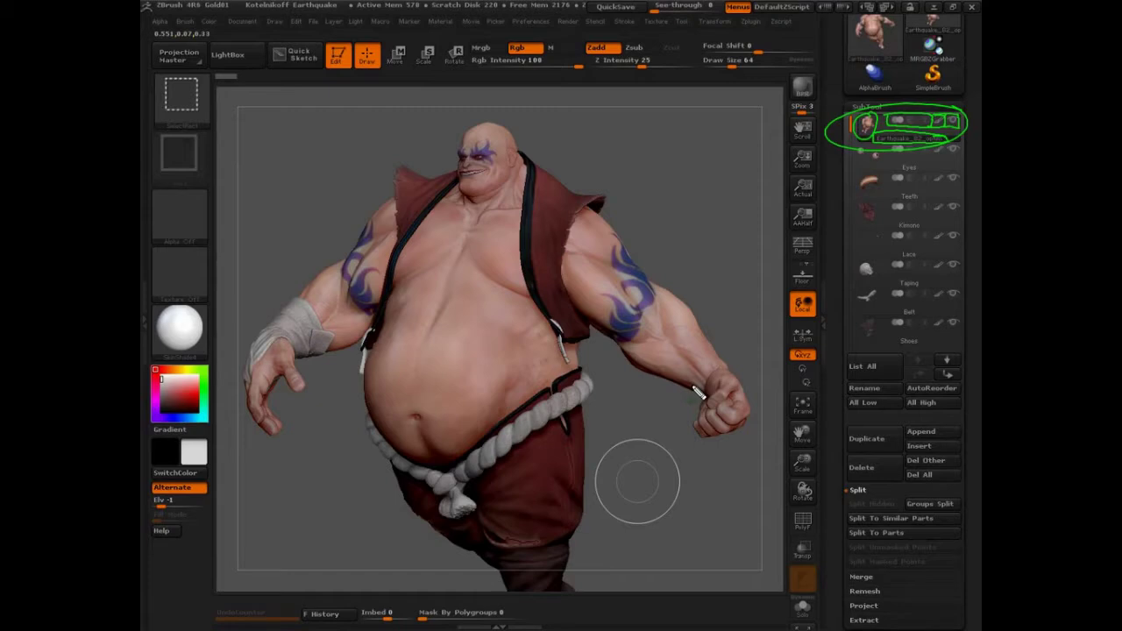
drag(850, 144, 787, 173)
mouse_move(903, 112)
mouse_down()
mouse_move(760, 98)
mouse_move(755, 108)
mouse_up()
mouse_move(608, 141)
mouse_down()
mouse_move(616, 156)
mouse_move(649, 140)
mouse_move(692, 146)
mouse_move(716, 123)
mouse_up()
drag(638, 161, 664, 167)
click(662, 172)
click(674, 186)
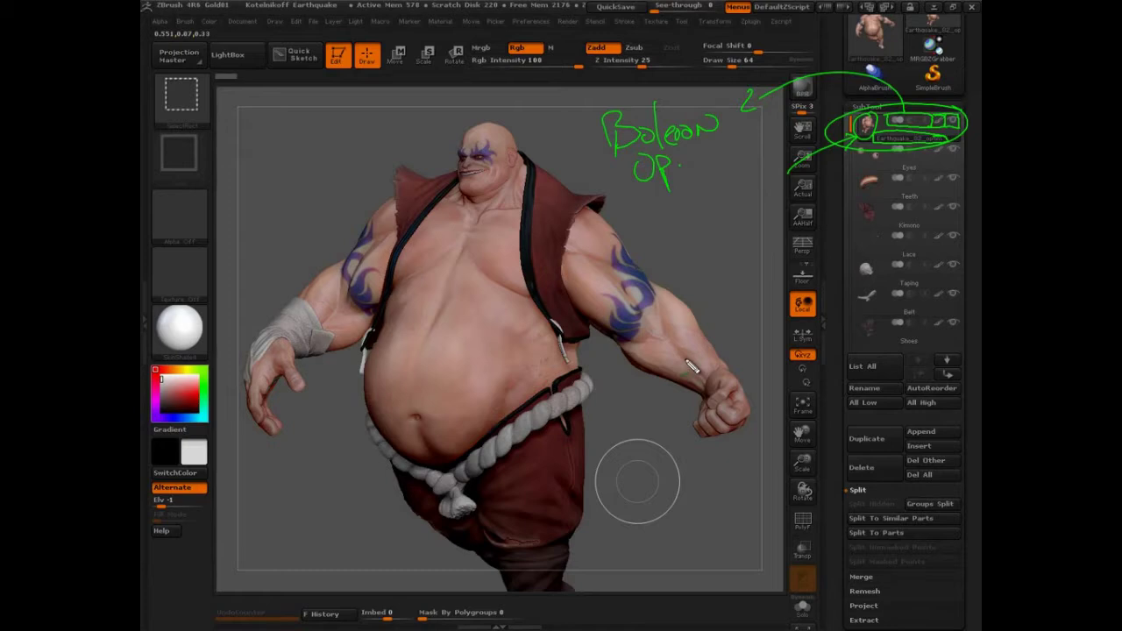
drag(946, 131, 742, 235)
drag(669, 234, 673, 261)
mouse_move(666, 212)
mouse_down()
mouse_move(681, 250)
mouse_move(701, 250)
mouse_move(724, 226)
mouse_move(724, 254)
mouse_up()
mouse_move(674, 286)
mouse_down()
mouse_move(739, 277)
mouse_move(683, 284)
mouse_move(732, 225)
mouse_move(657, 243)
mouse_up()
mouse_move(773, 252)
mouse_down()
mouse_move(829, 245)
mouse_move(872, 209)
mouse_up()
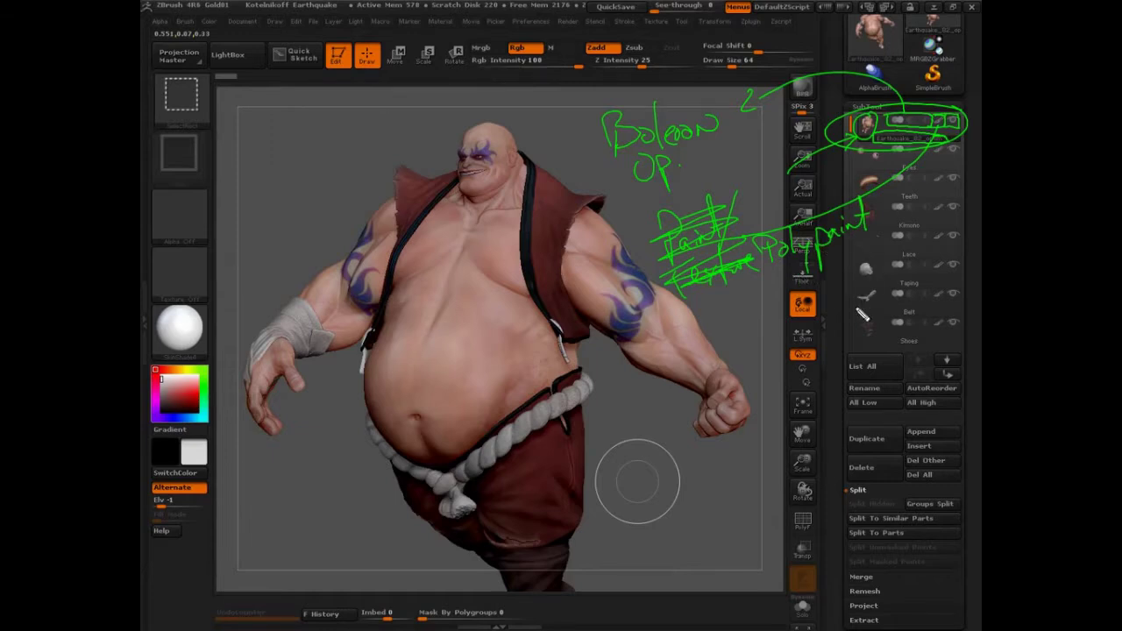
mouse_move(819, 262)
mouse_down()
mouse_move(872, 312)
mouse_move(791, 495)
mouse_move(872, 589)
mouse_move(797, 605)
mouse_move(833, 605)
mouse_up()
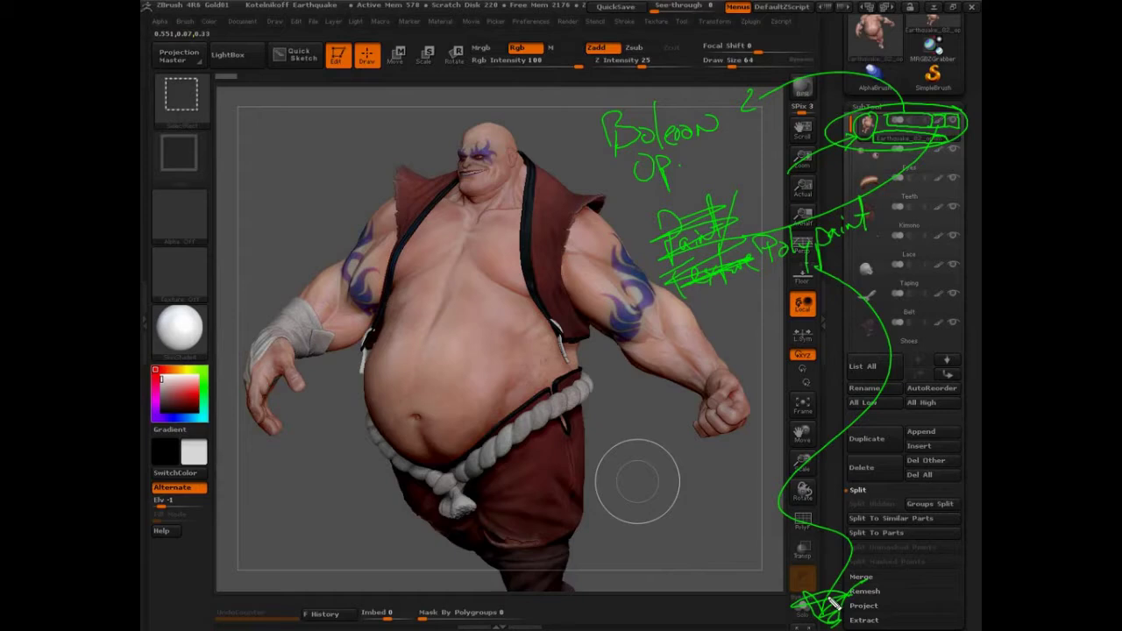
drag(951, 118, 958, 117)
key(Escape)
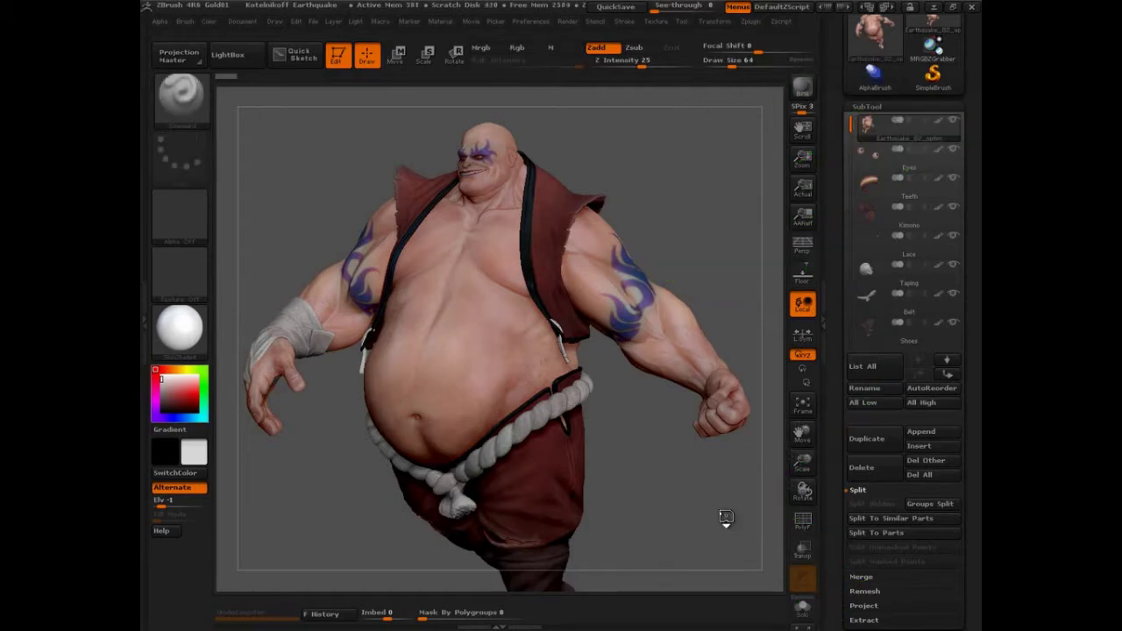
- Switch to the Eyes and Teeth subtools, showing the body and the teeth on their own in turn
drag(693, 524, 701, 514)
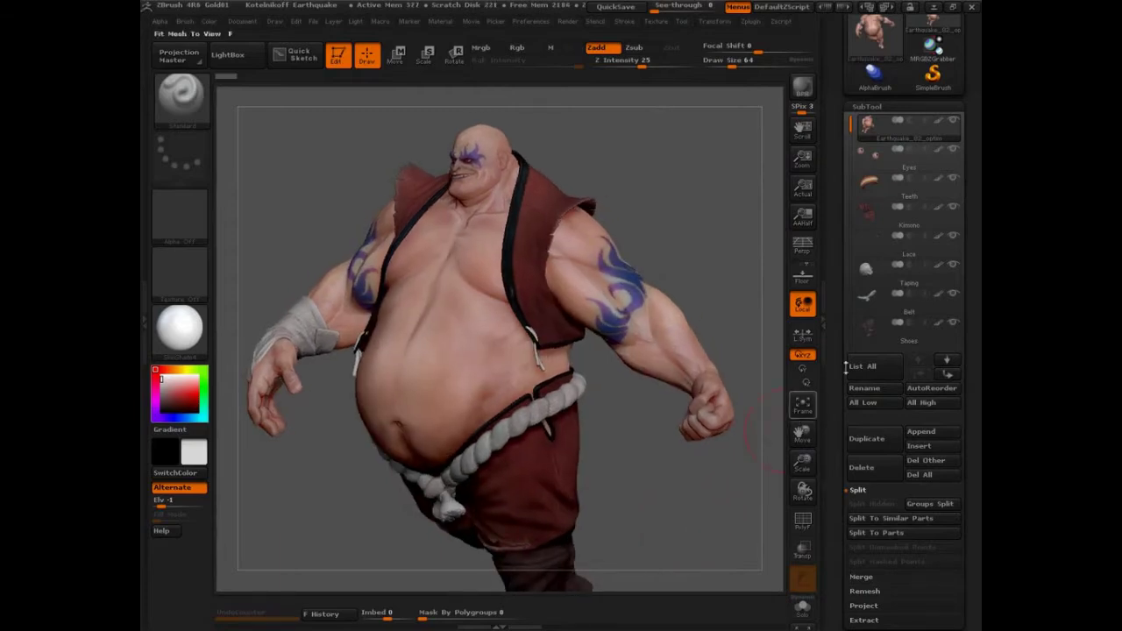
click(919, 162)
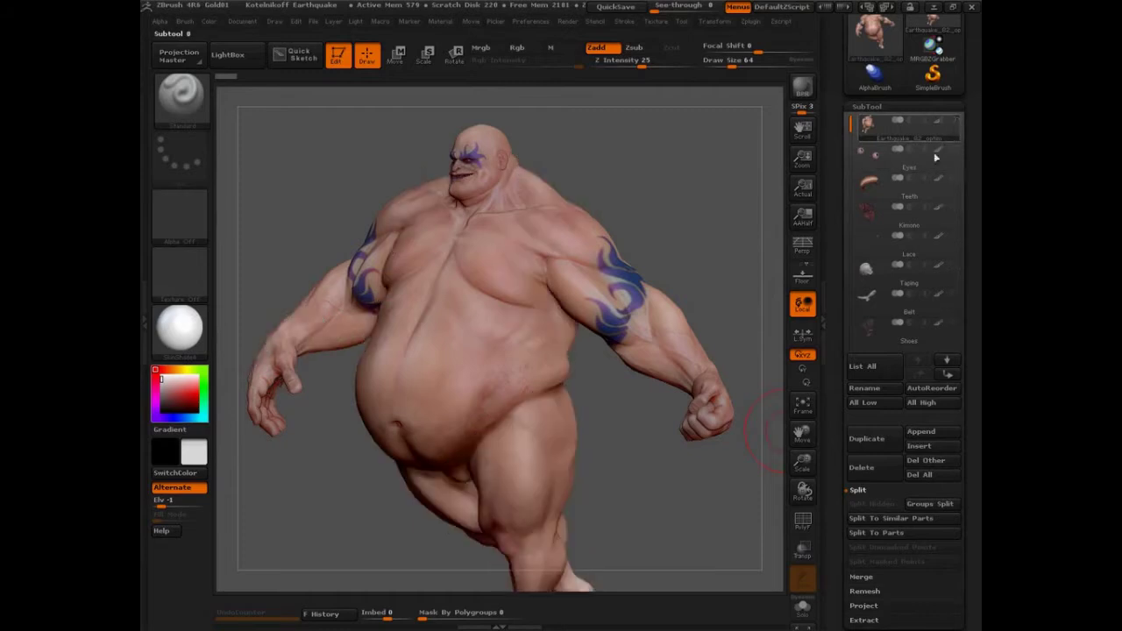
click(907, 168)
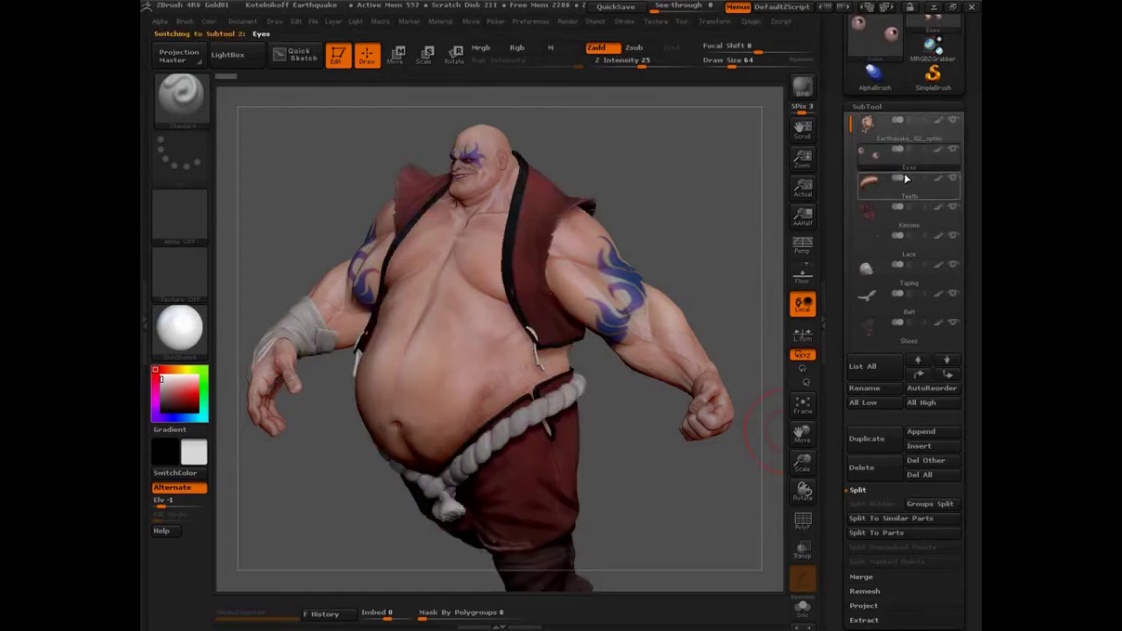
click(920, 198)
ctrl+shift+click(920, 198)
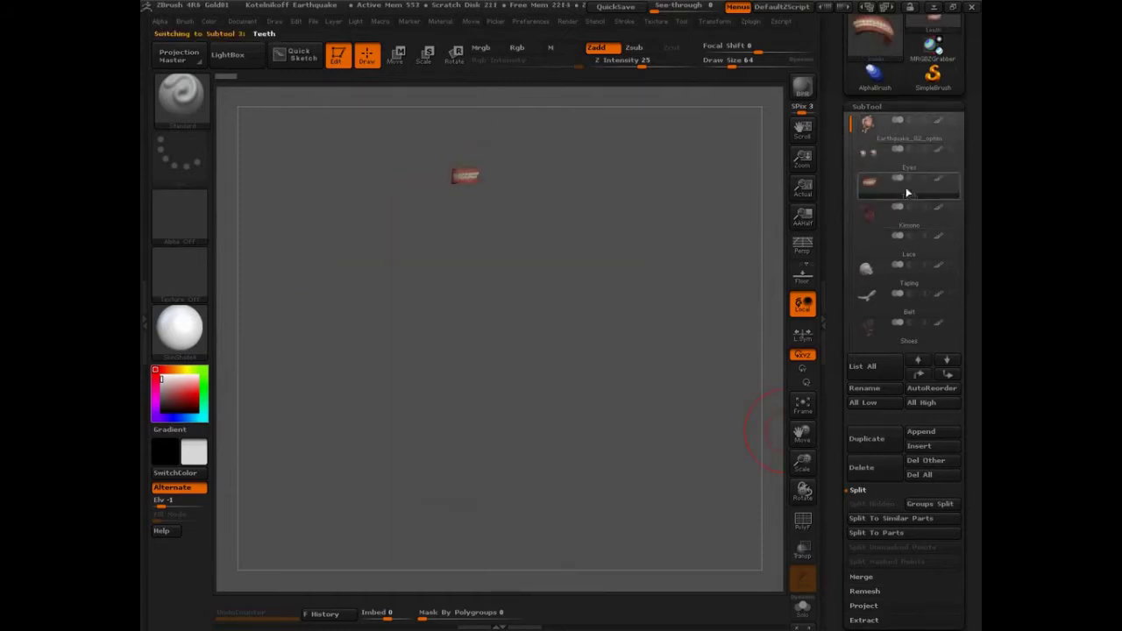
- Hide the Kimono subtool and make the Earthquake_02_optim body the active subtool
click(952, 209)
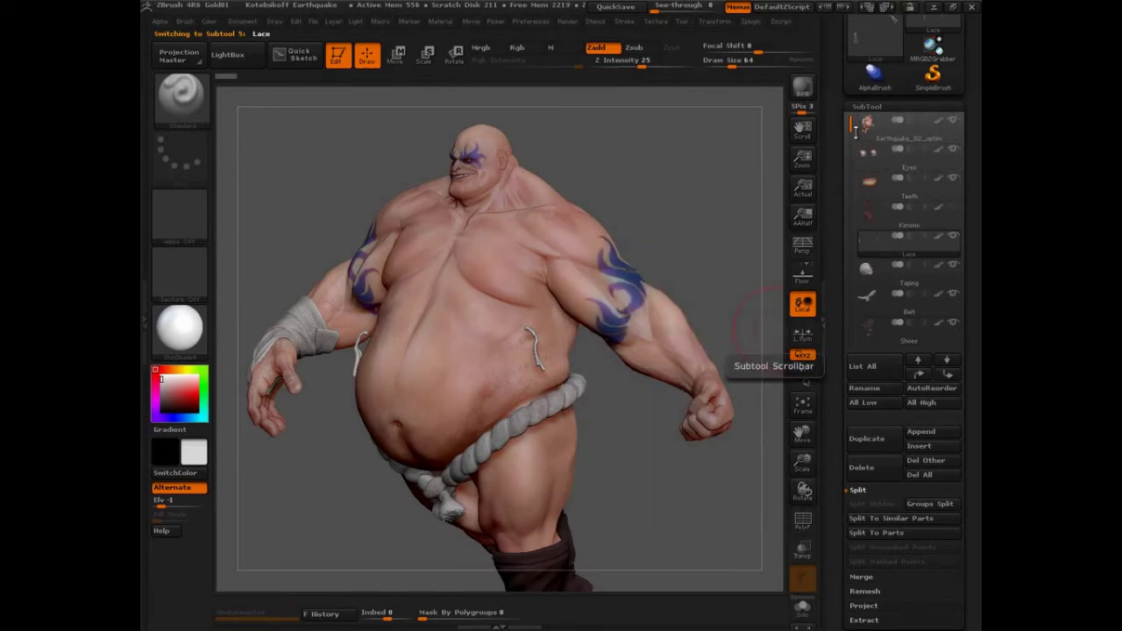
mouse_move(870, 134)
click(877, 134)
drag(744, 290, 713, 492)
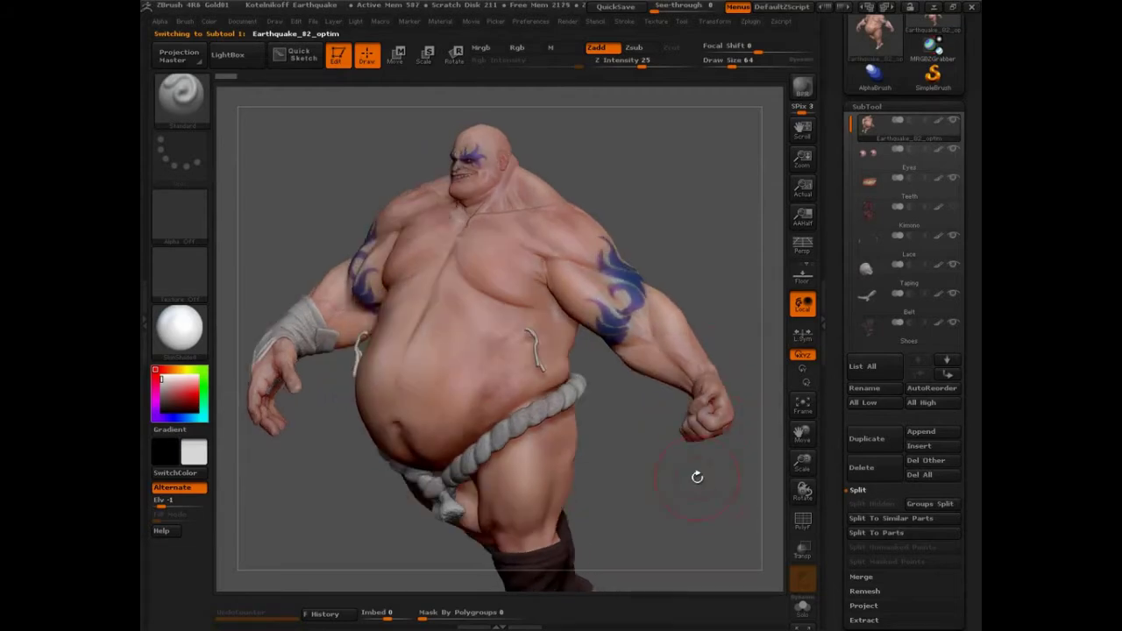
drag(692, 243, 741, 225)
- Activate the Eyes subtool and show it with only Kimono and Lace, restoring the visibility of all subtools at the end
click(863, 160)
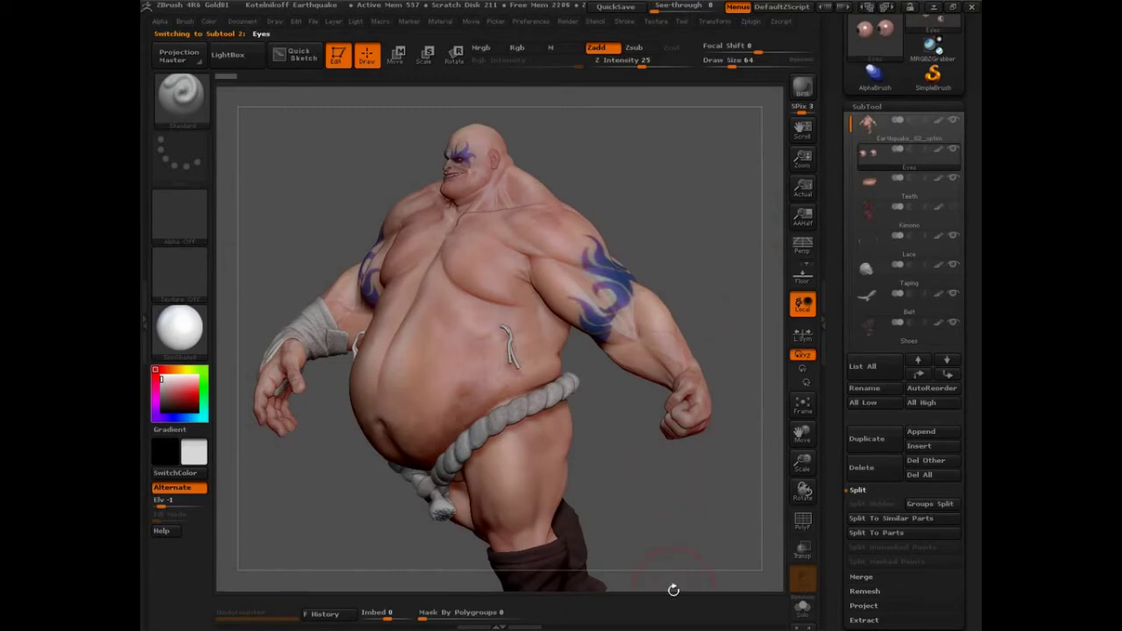
shift+click(953, 152)
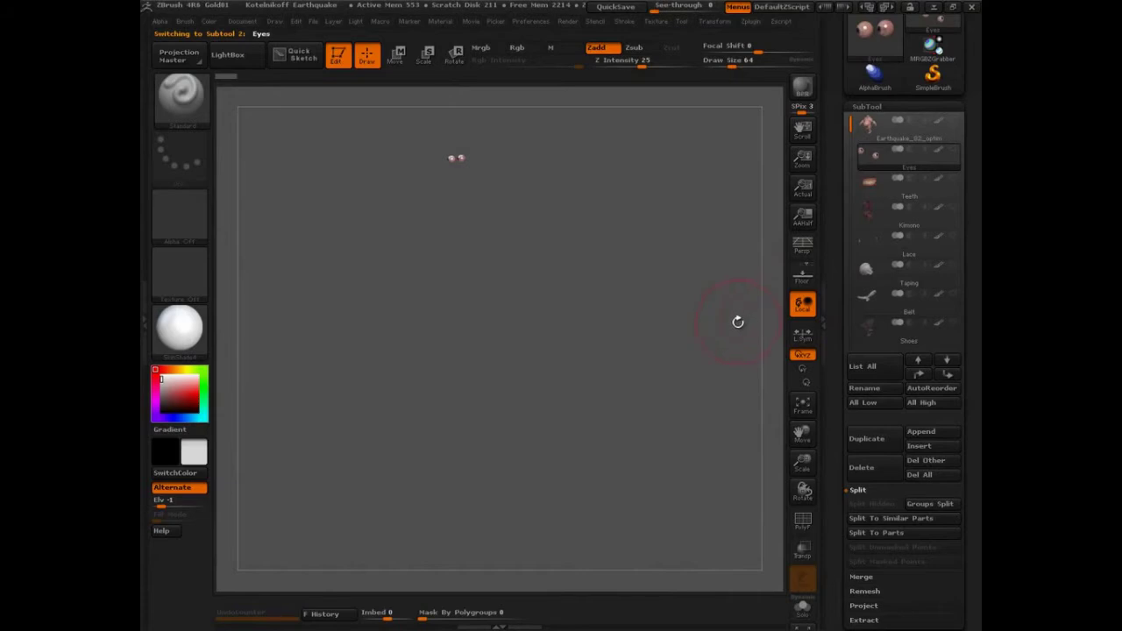
click(953, 210)
click(953, 235)
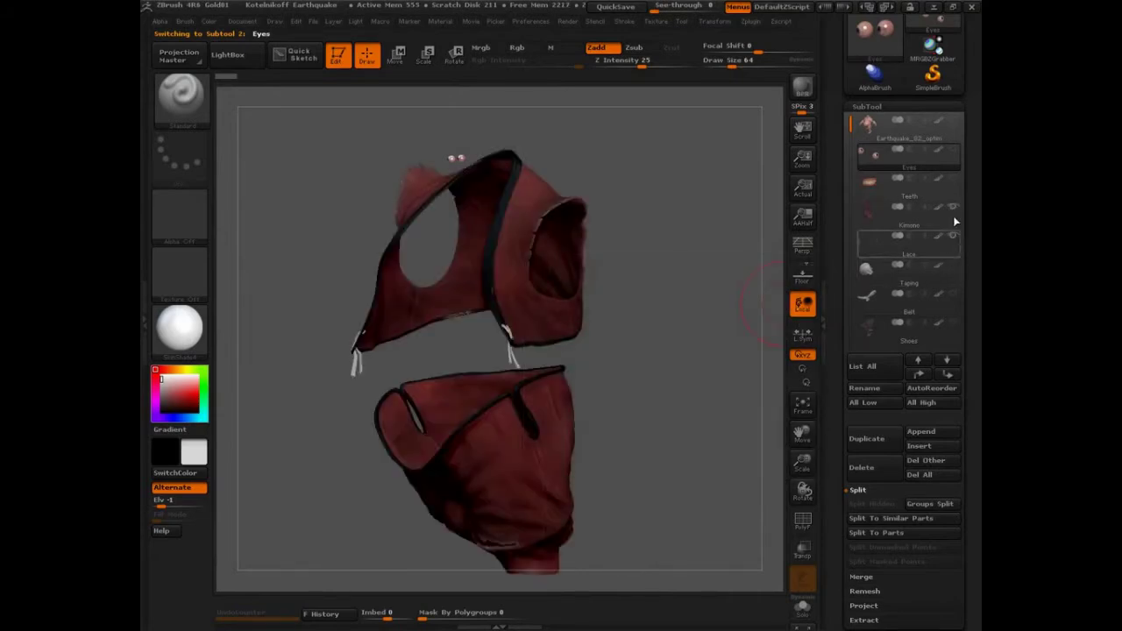
shift+click(953, 154)
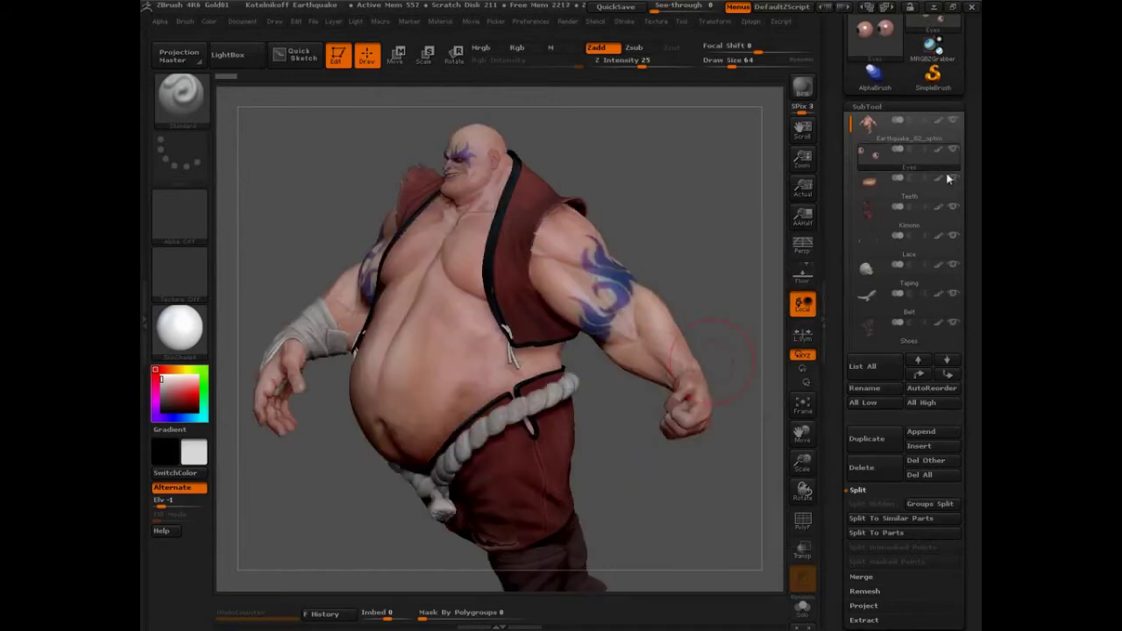
- Show only the Eyes subtool once more, preview the Kimono subtool's details, and bring all subtools back
shift+click(951, 147)
mouse_move(881, 207)
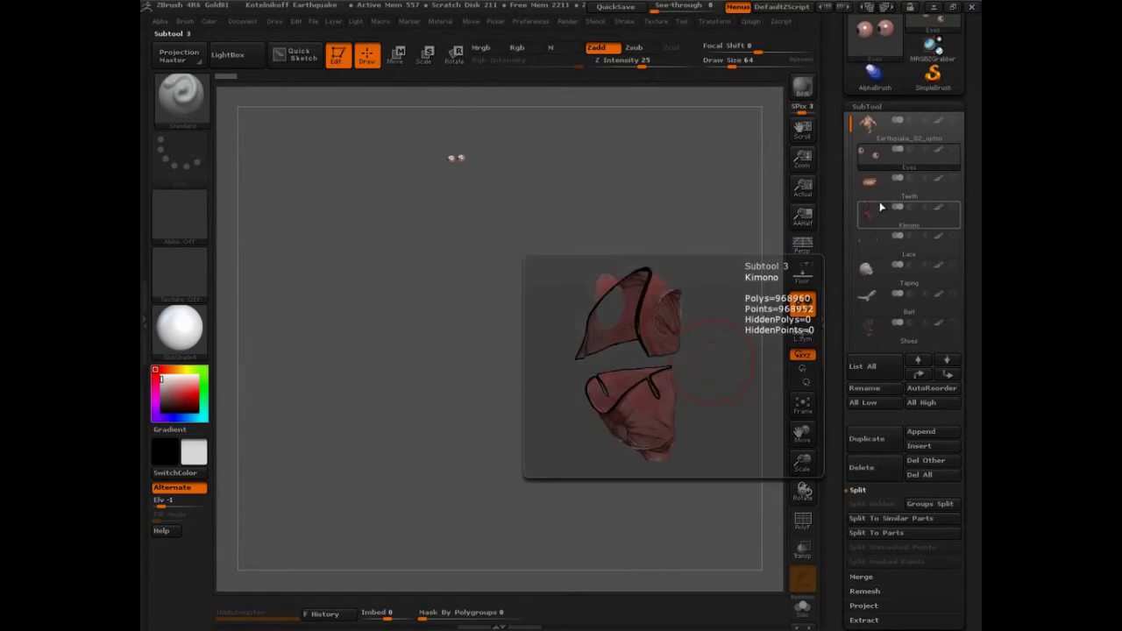
shift+click(951, 154)
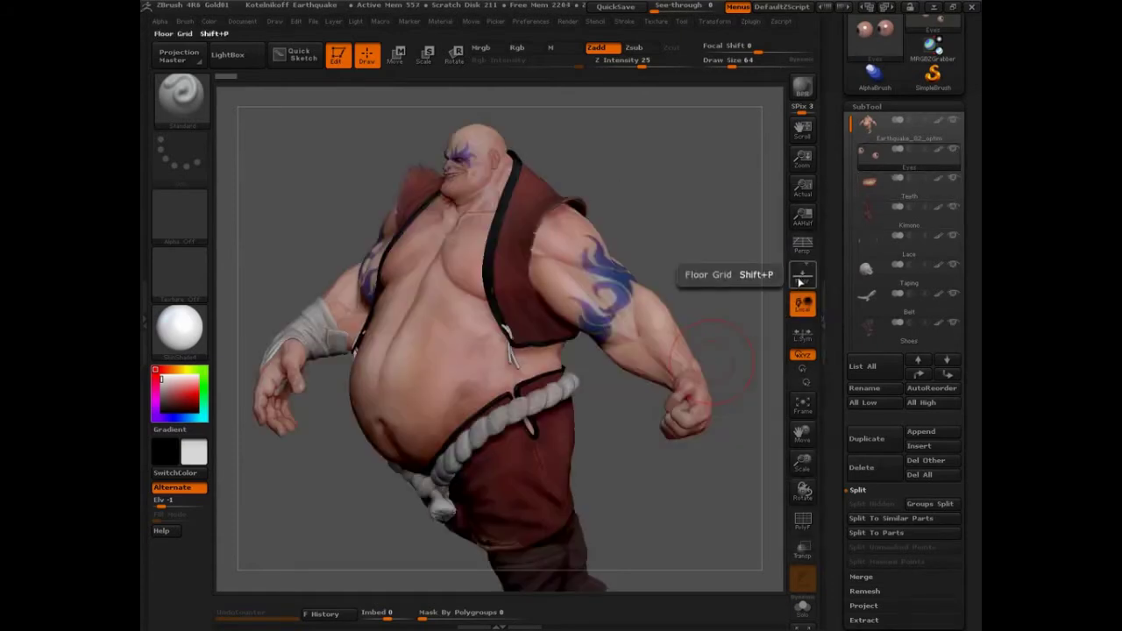
- Switch Solo mode on and off for the Eyes subtool
drag(733, 349, 780, 346)
click(789, 615)
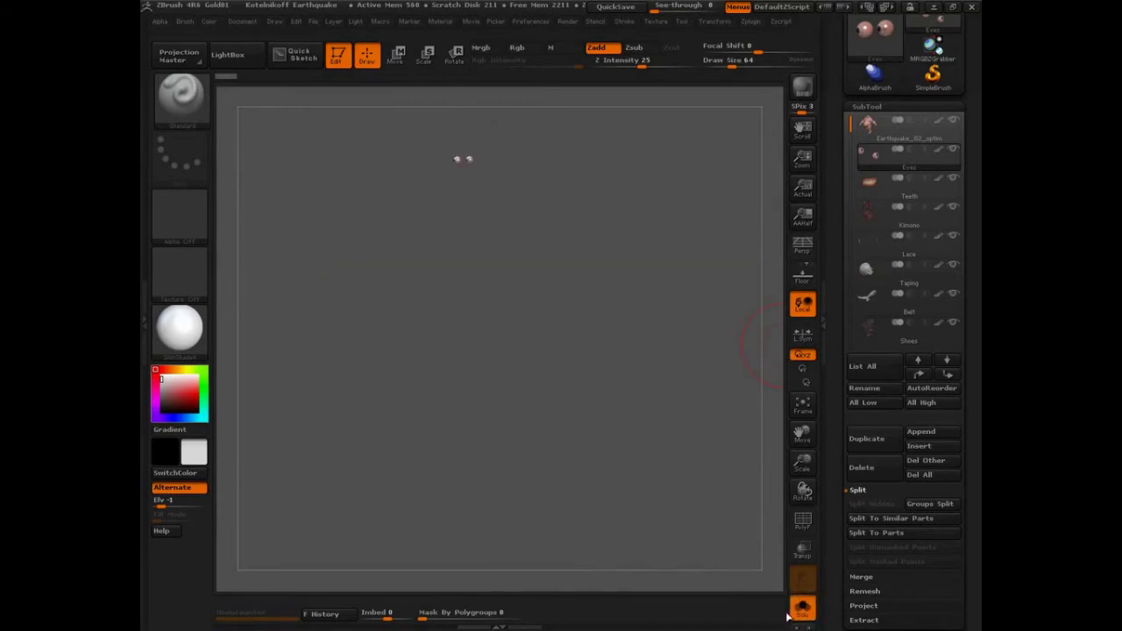
click(802, 610)
click(804, 614)
click(805, 616)
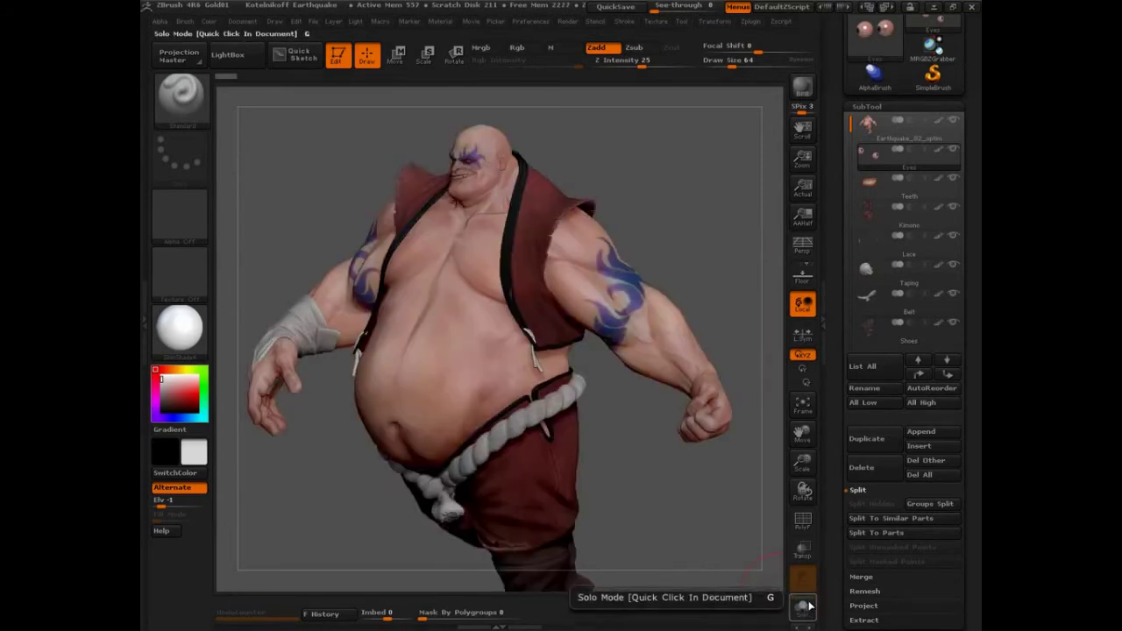
click(807, 616)
- Toggle Solo mode repeatedly from within the document, ending with the whole character shown
click(543, 425)
click(555, 423)
click(555, 423)
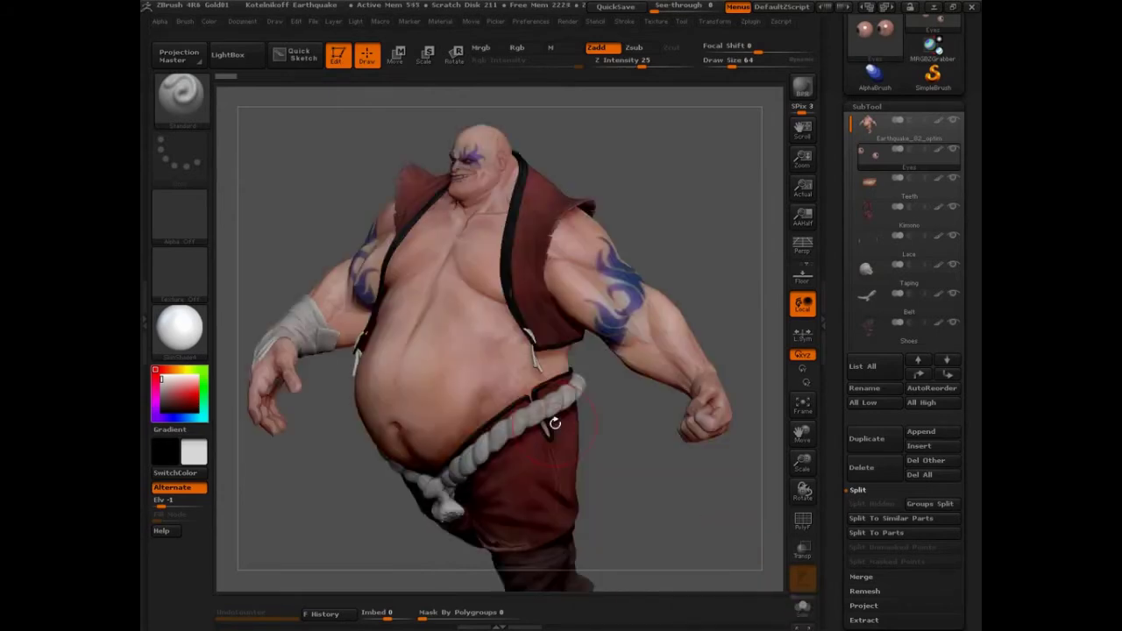
click(555, 423)
click(555, 423)
click(555, 424)
drag(711, 283, 712, 269)
key(ctrl+shift+s)
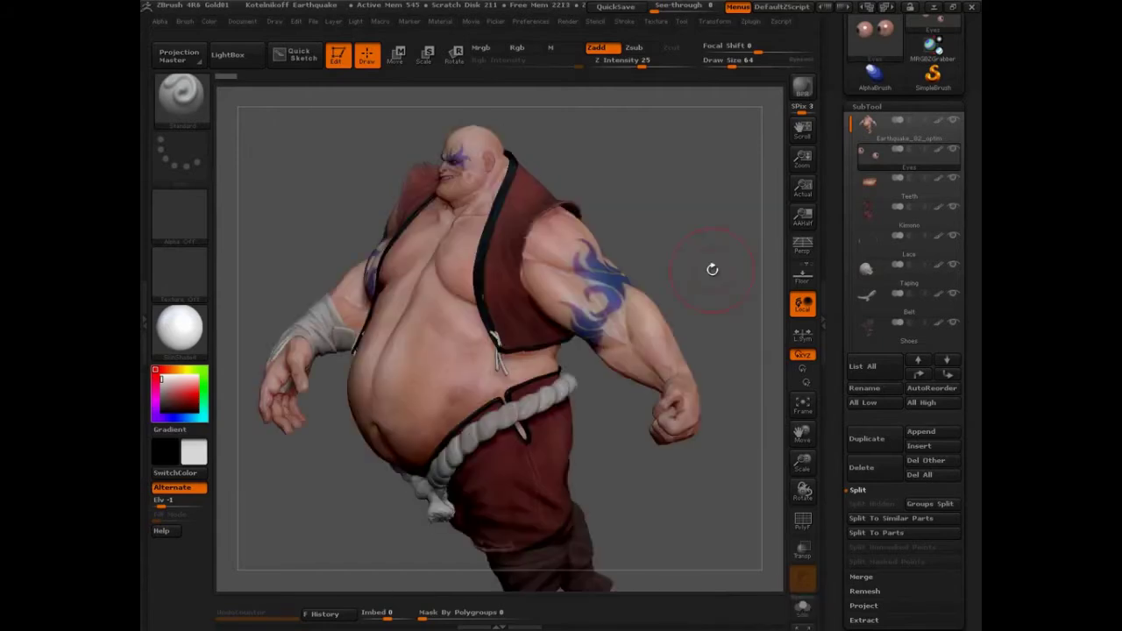
drag(712, 269, 689, 257)
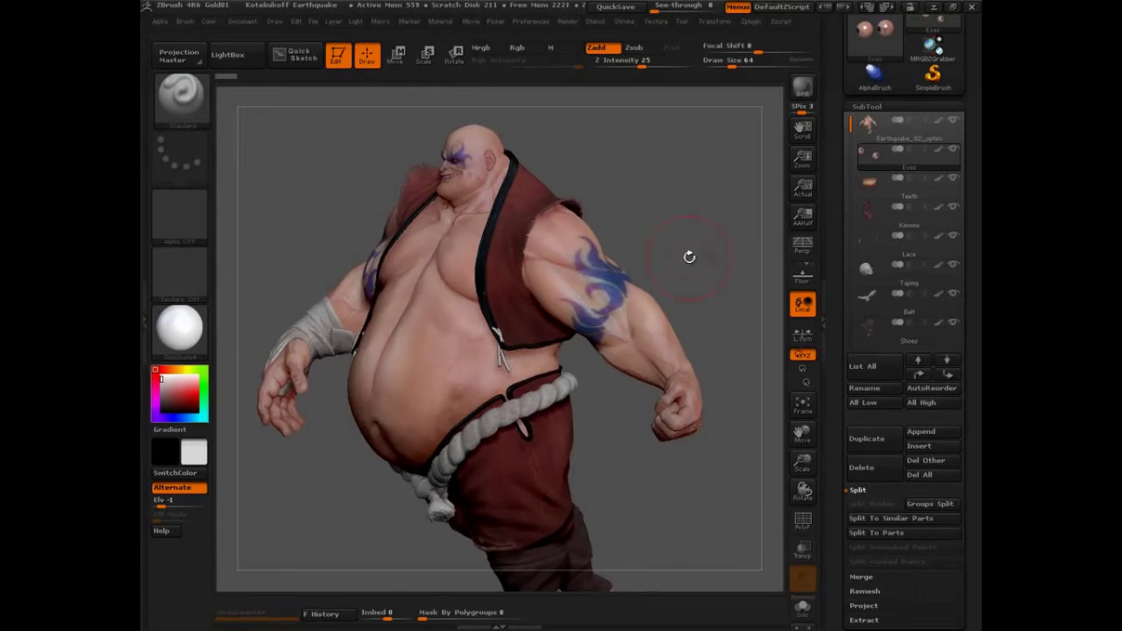
- Make Teeth the active subtool through the pop-up subtool selector in the document
key(n)
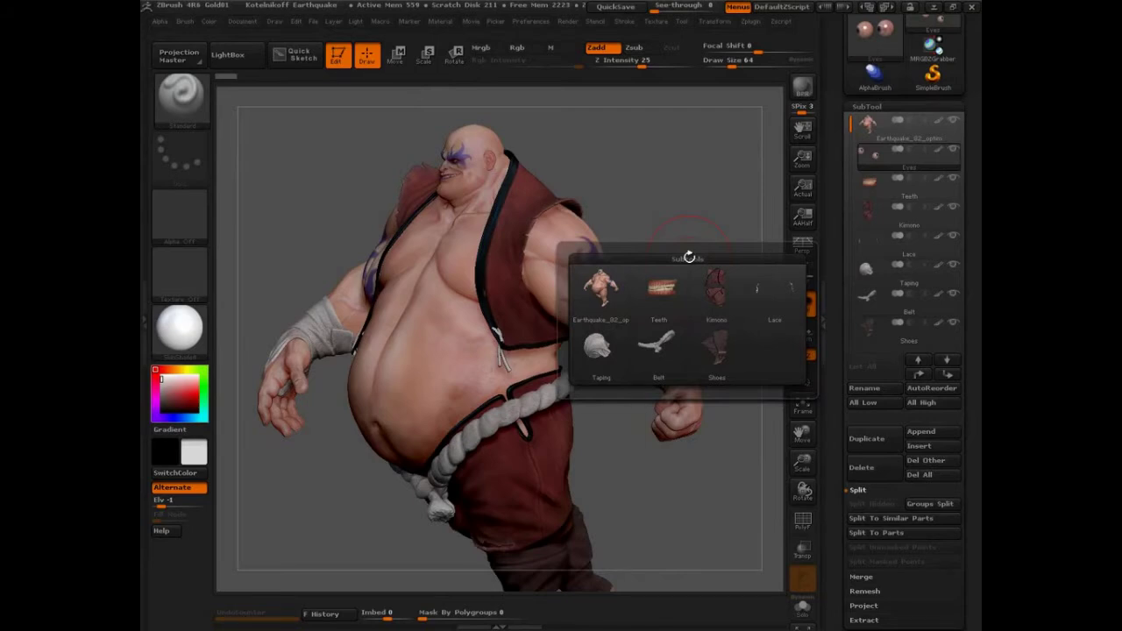
drag(713, 168, 709, 238)
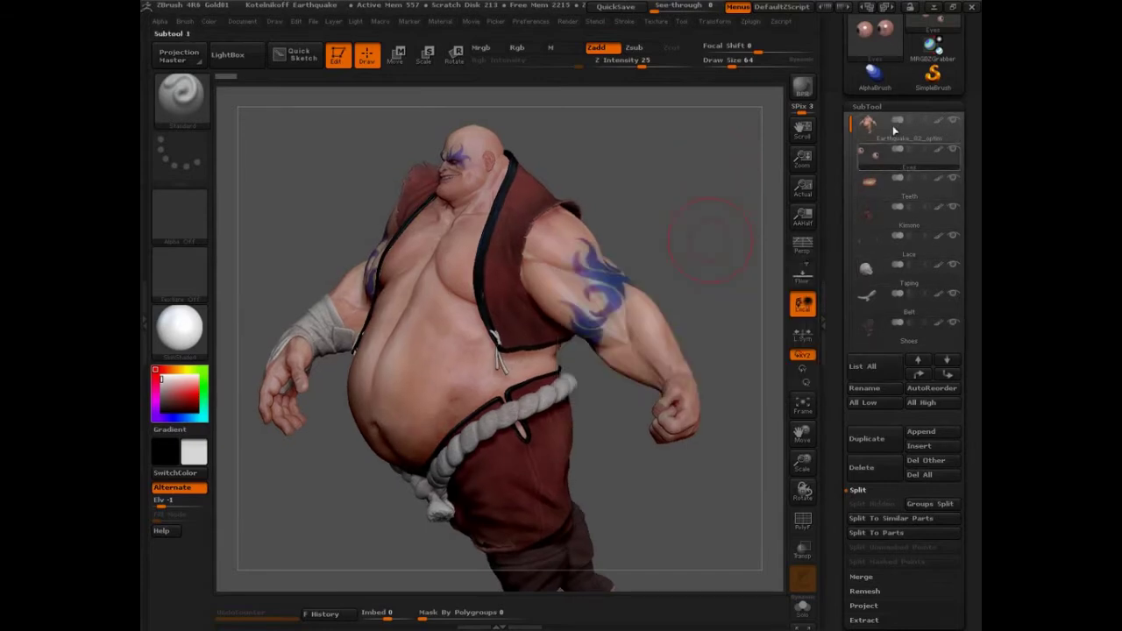
mouse_move(851, 128)
mouse_down()
mouse_move(850, 182)
mouse_move(850, 140)
mouse_up()
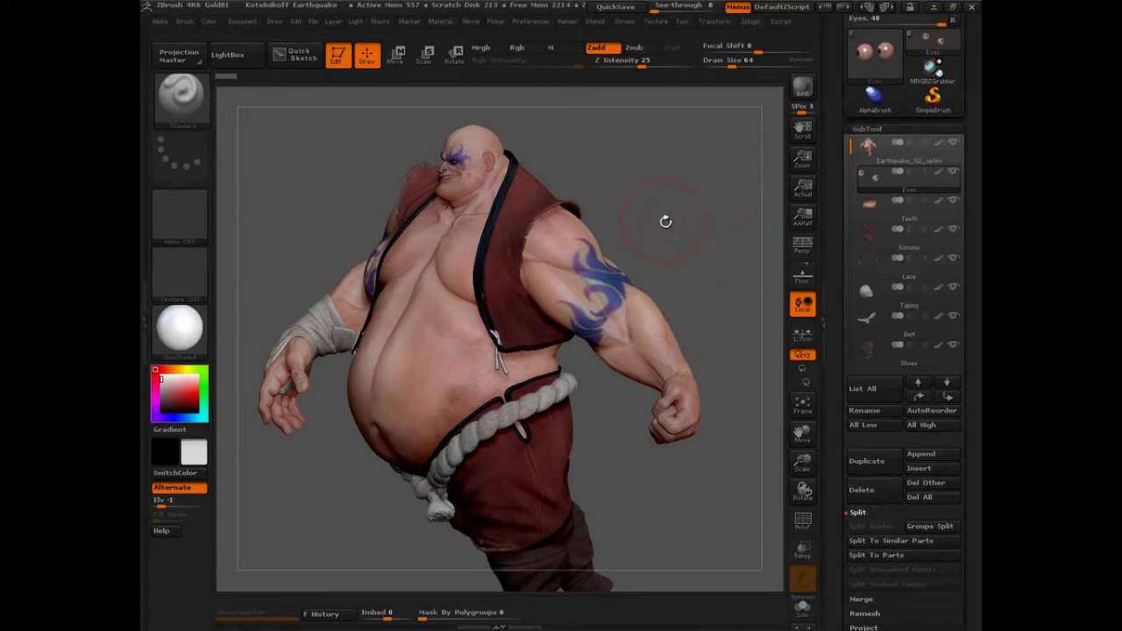
key(n)
key(n)
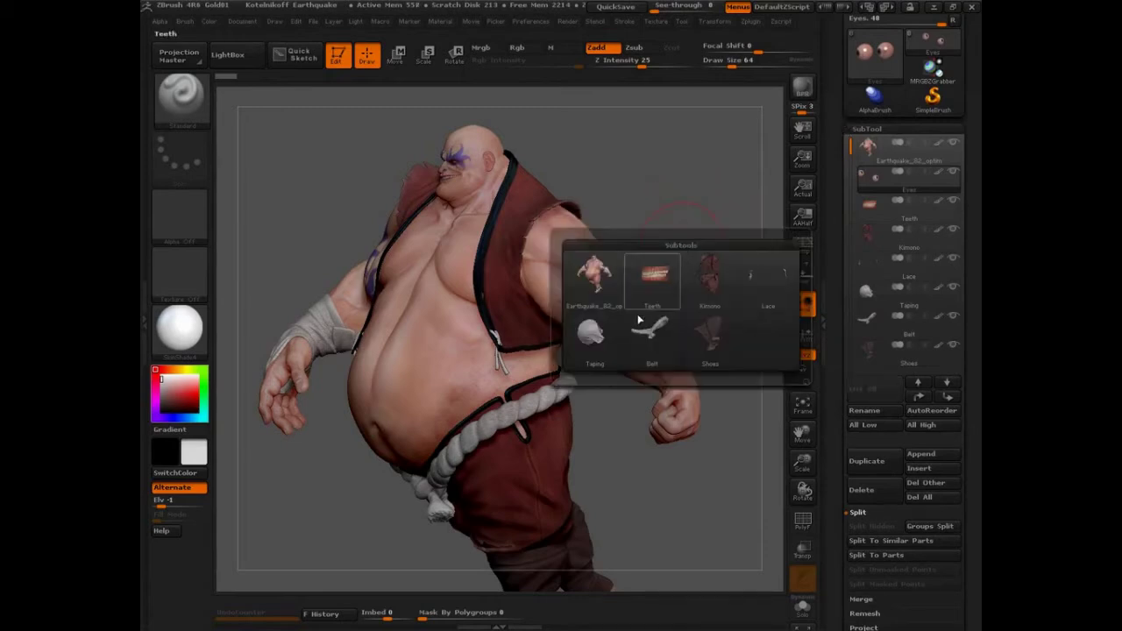
click(656, 279)
- Bring up the quick-access palette over the canvas and look through its tool picker without choosing a new tool
drag(661, 239, 651, 251)
key(space)
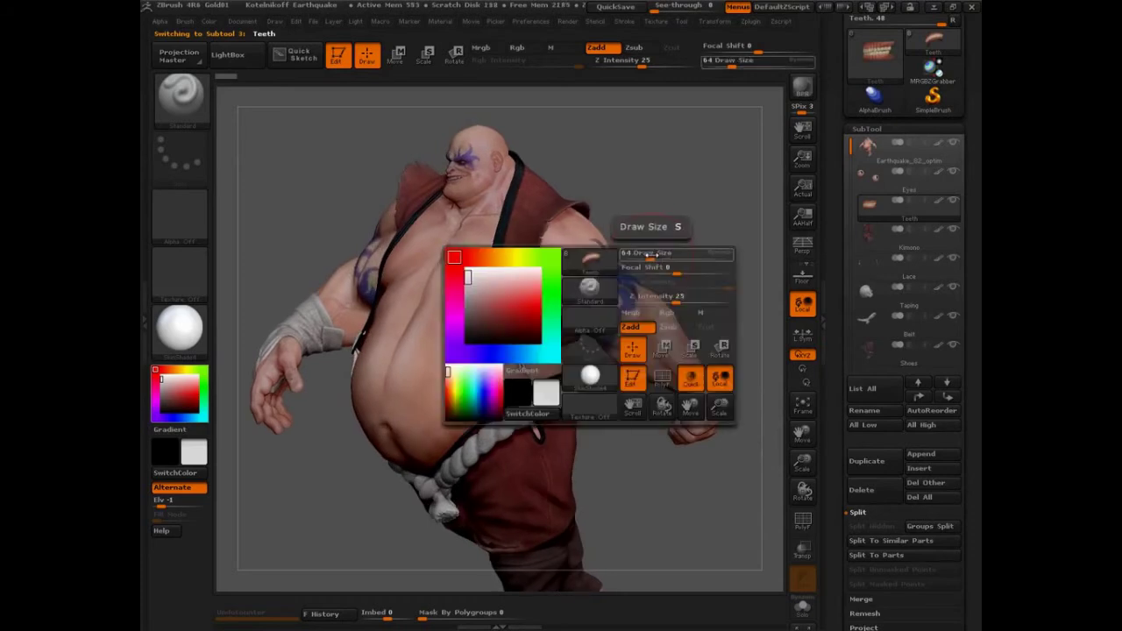
click(589, 264)
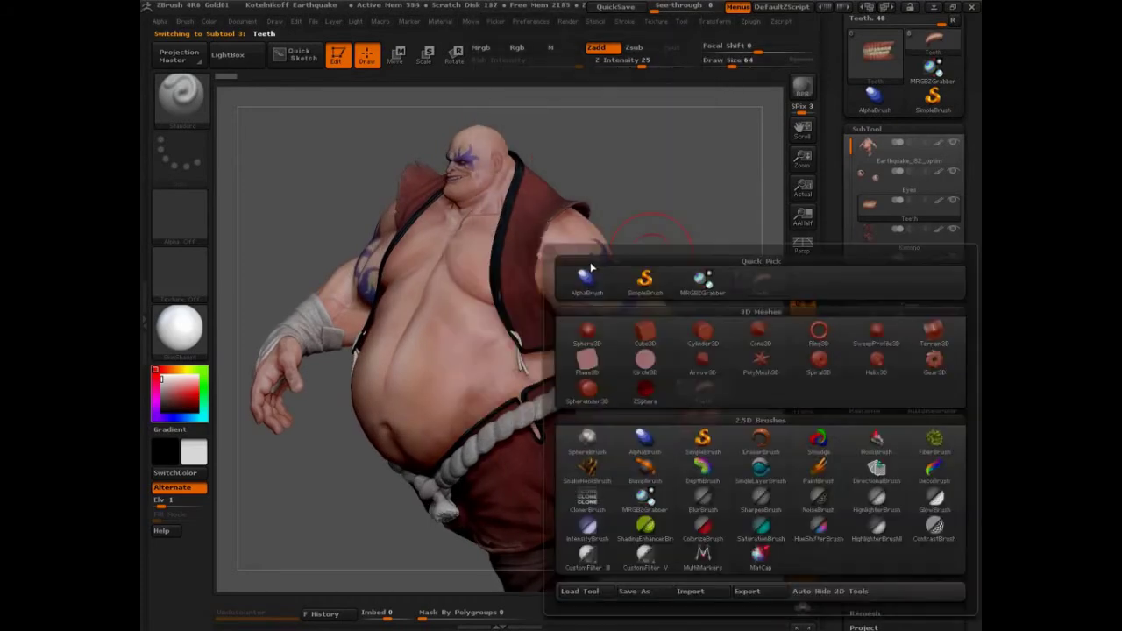
key(space)
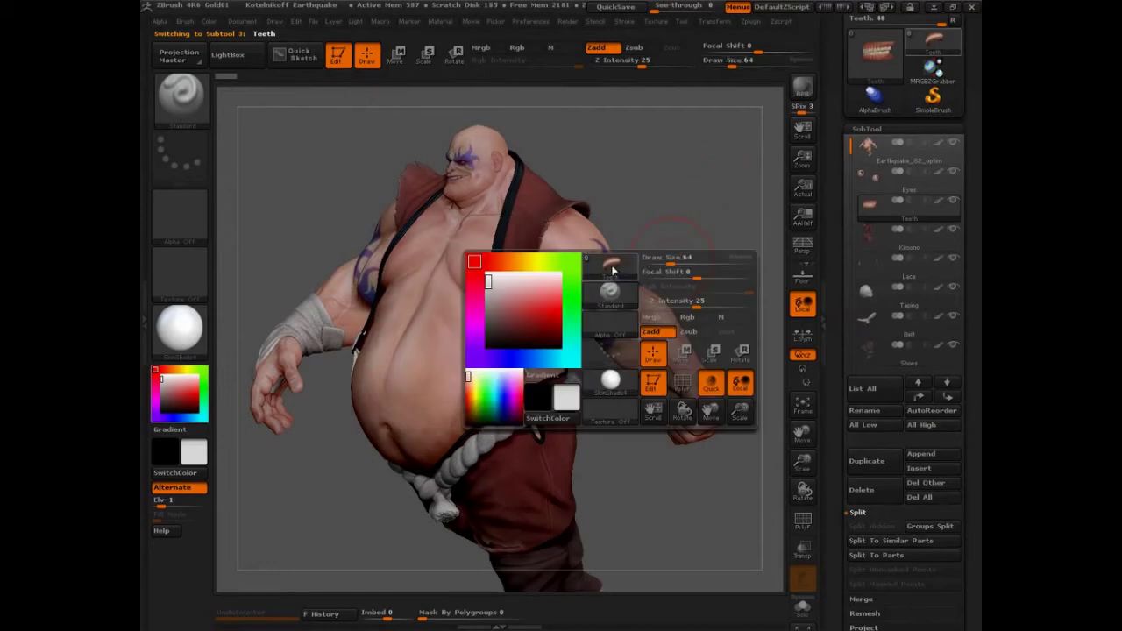
click(612, 271)
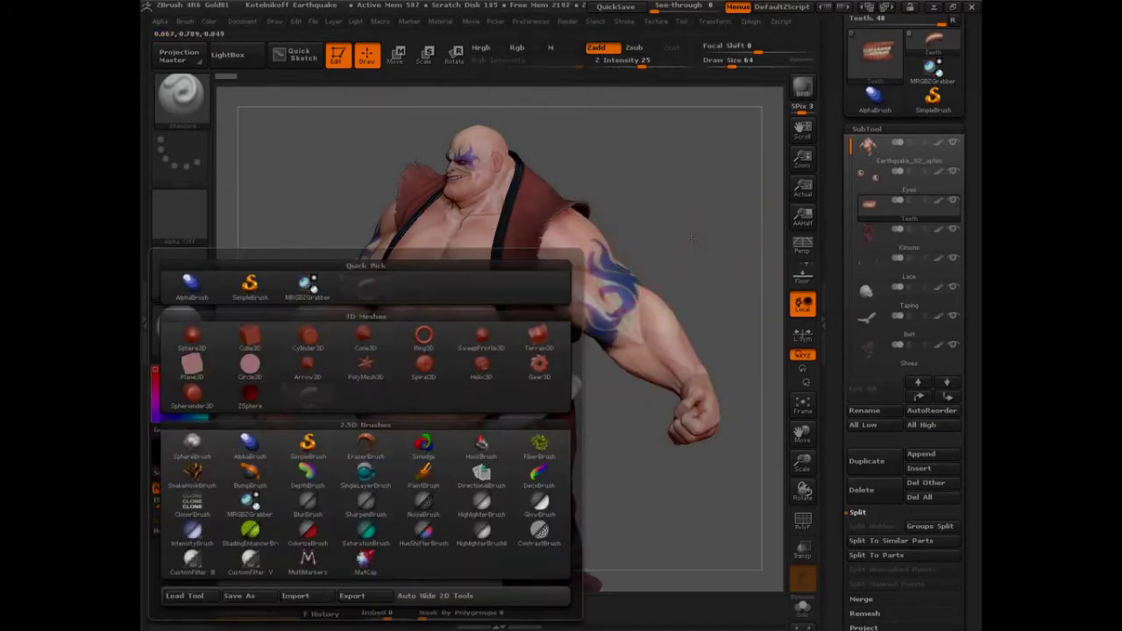
drag(697, 232, 433, 292)
key(space)
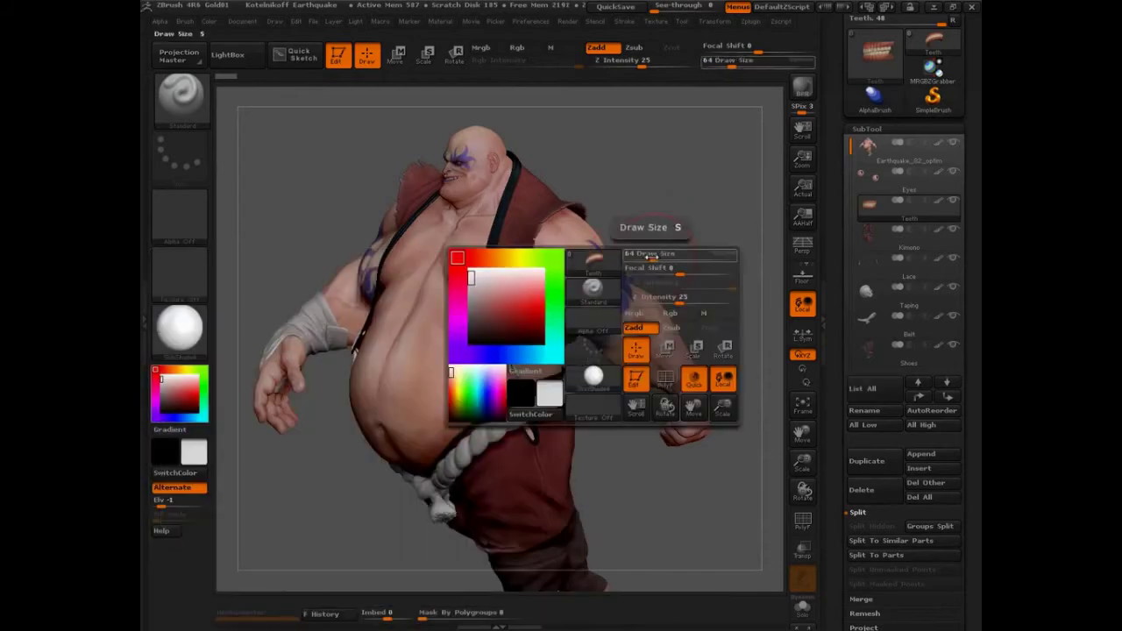
mouse_move(611, 267)
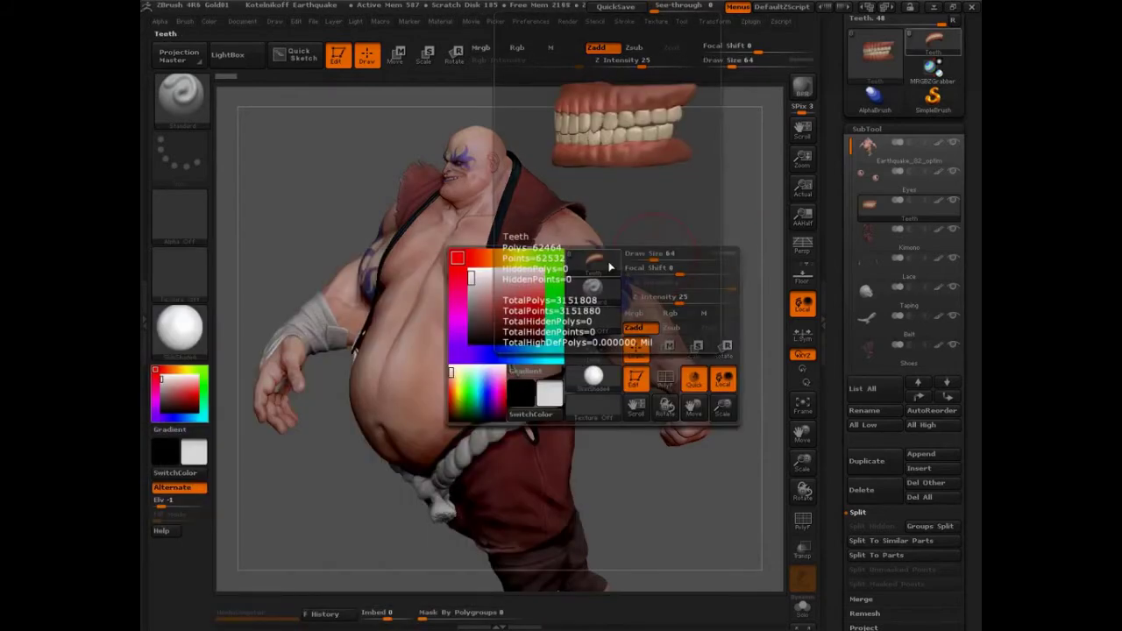
- Make the Earthquake_02_optim body the active subtool through the pop-up subtool selector
drag(713, 320, 715, 295)
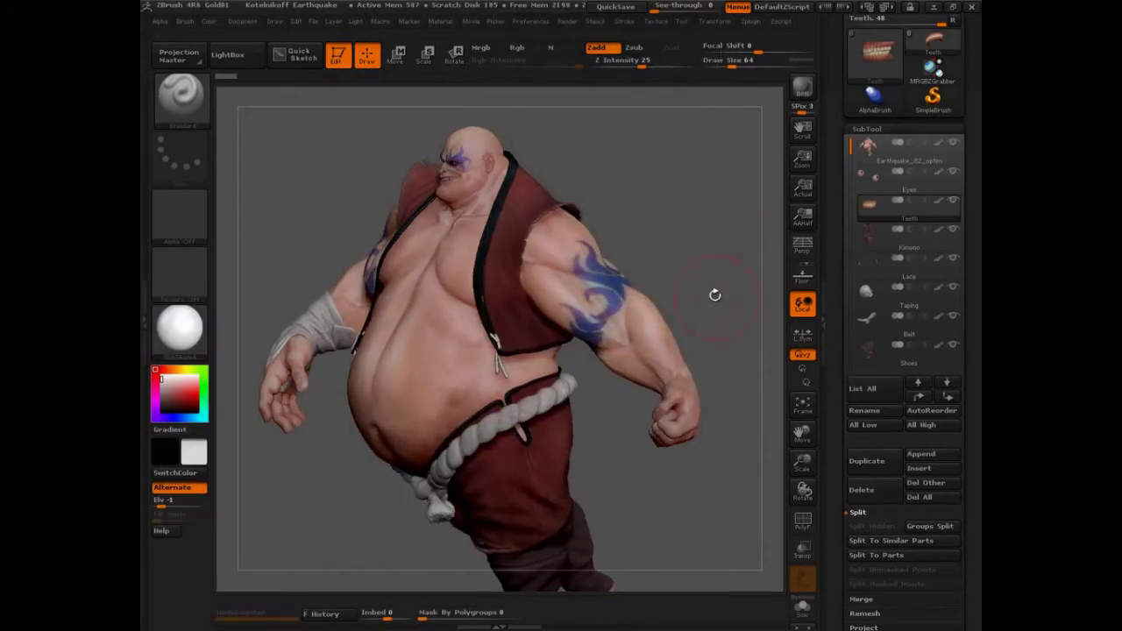
key(n)
click(613, 320)
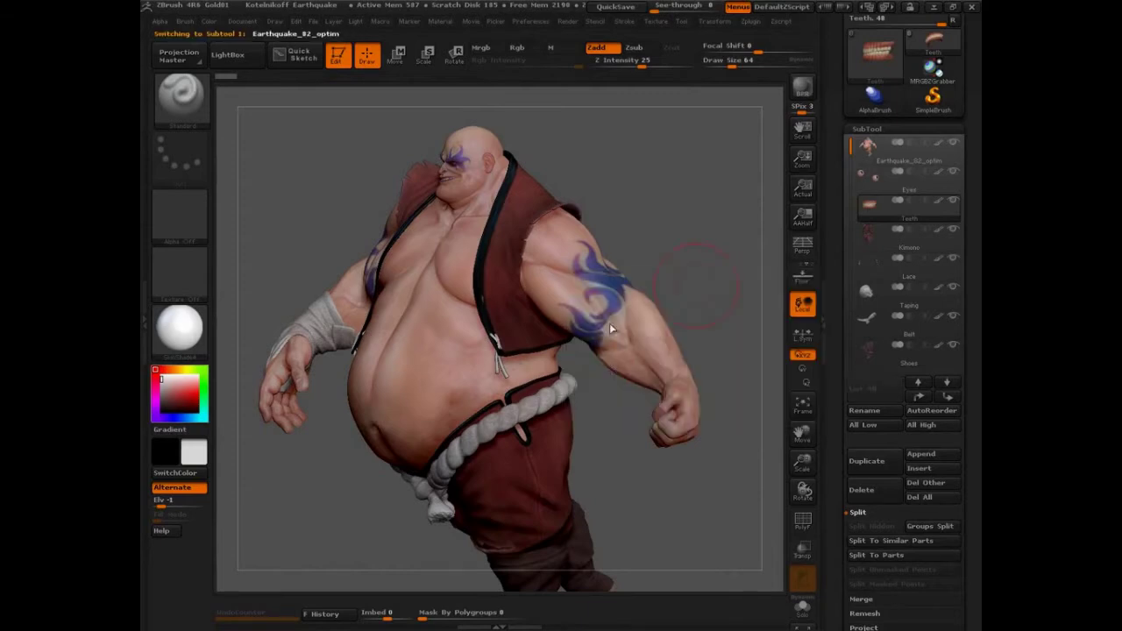
- Make Eyes the active subtool and frame the character's head and chest
drag(684, 261, 631, 314)
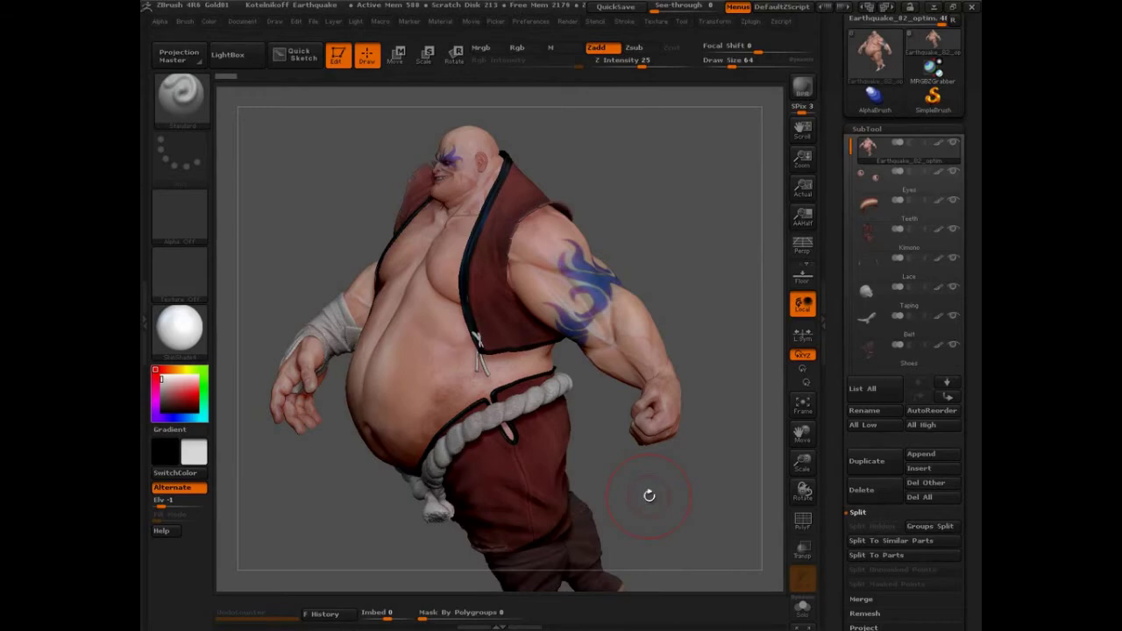
click(871, 180)
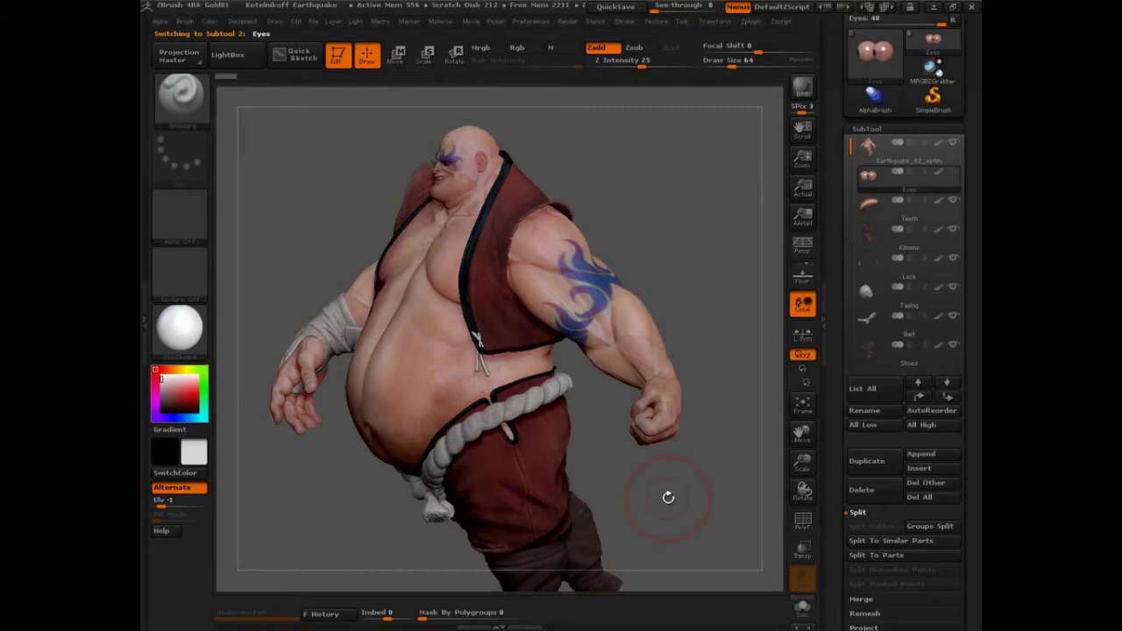
drag(725, 313, 736, 579)
alt+drag(725, 220, 713, 260)
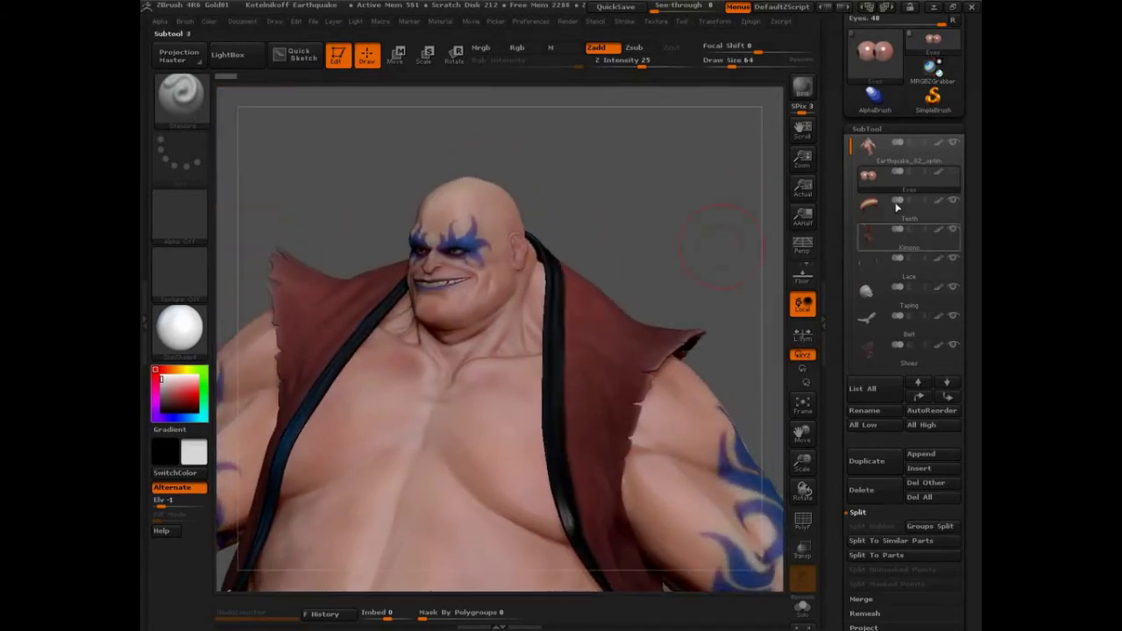
- Make the Earthquake_02_optim body the active subtool, with the Eyes and Teeth subtools shown
click(874, 161)
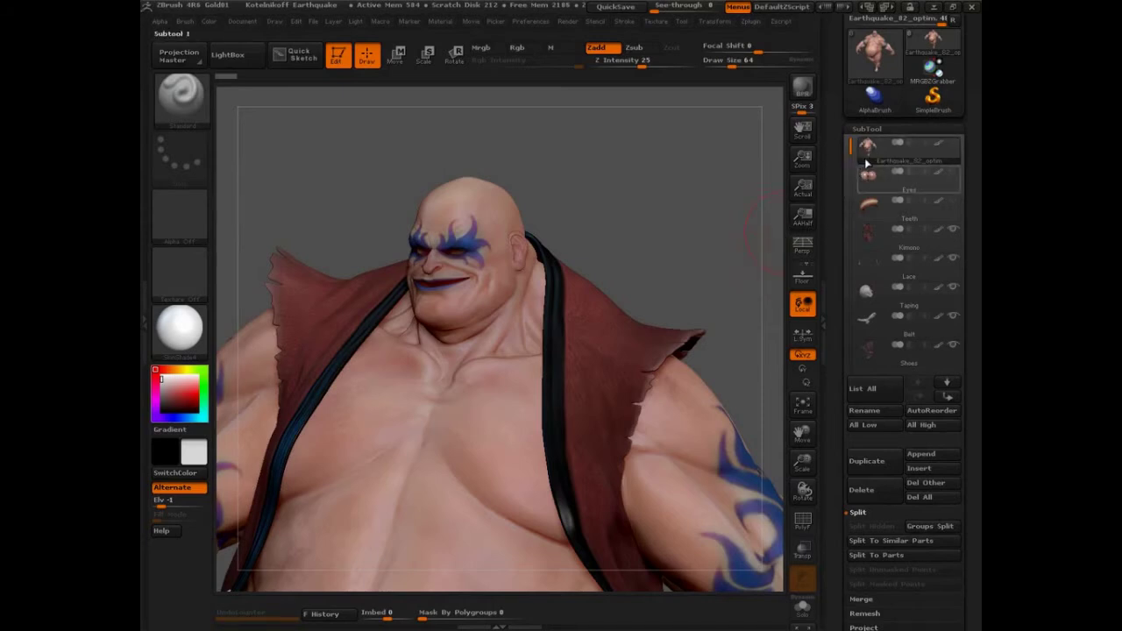
drag(774, 225, 727, 221)
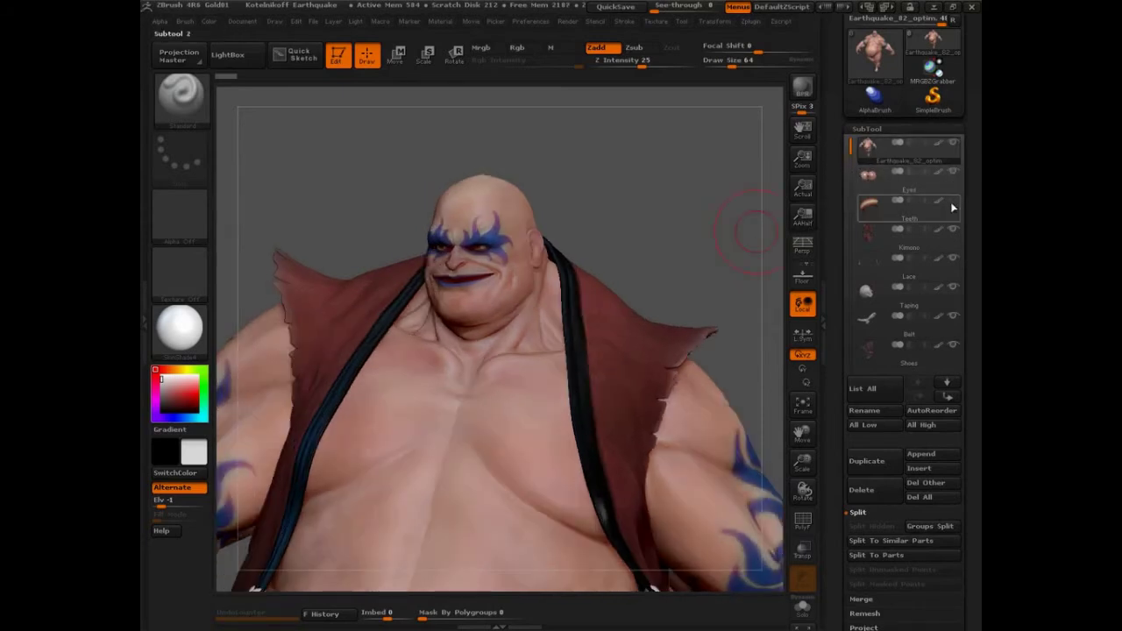
mouse_move(722, 300)
alt+mouse_down()
mouse_move(724, 283)
mouse_move(701, 350)
mouse_move(691, 297)
mouse_move(705, 219)
alt+mouse_up()
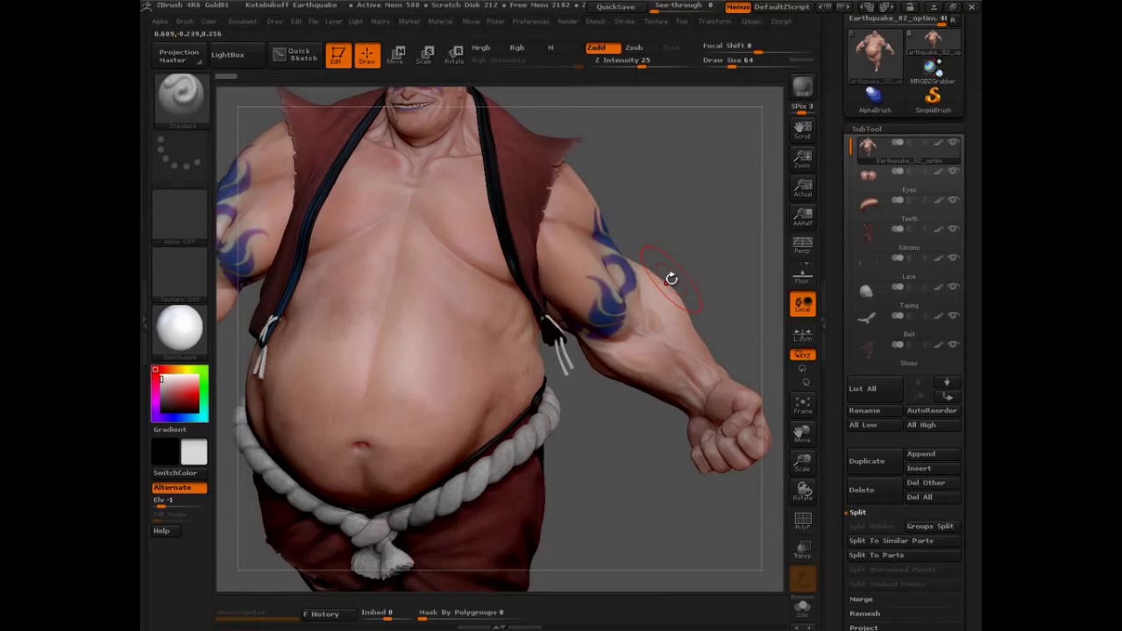
drag(640, 237, 581, 246)
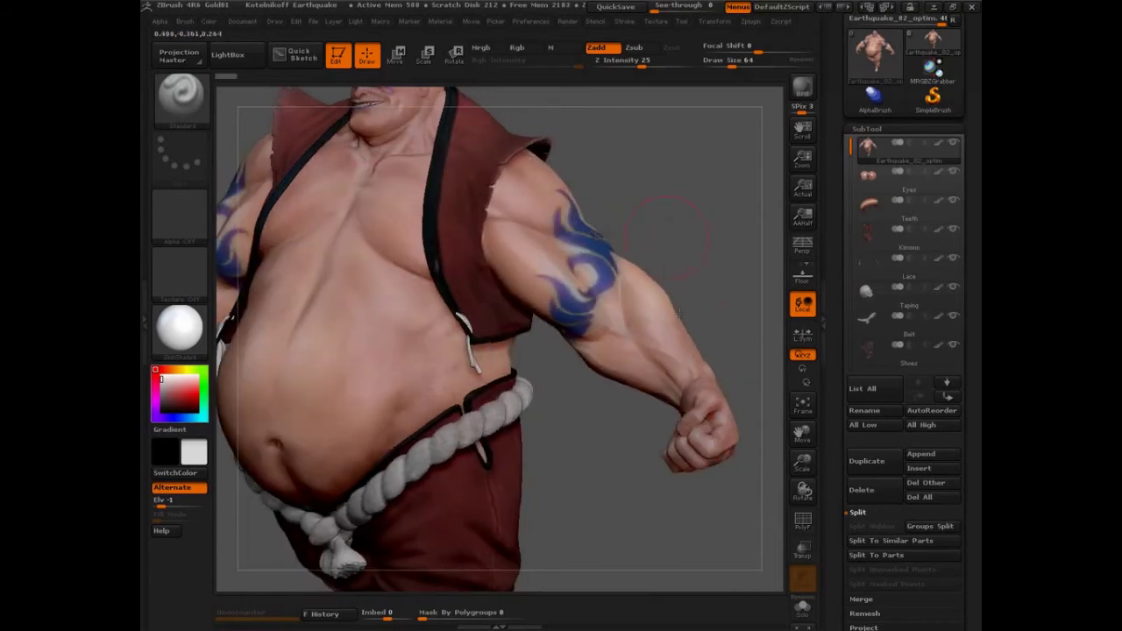
- Reorder the character's subtools automatically with AutoReorder
scroll(835, 441, down, 3)
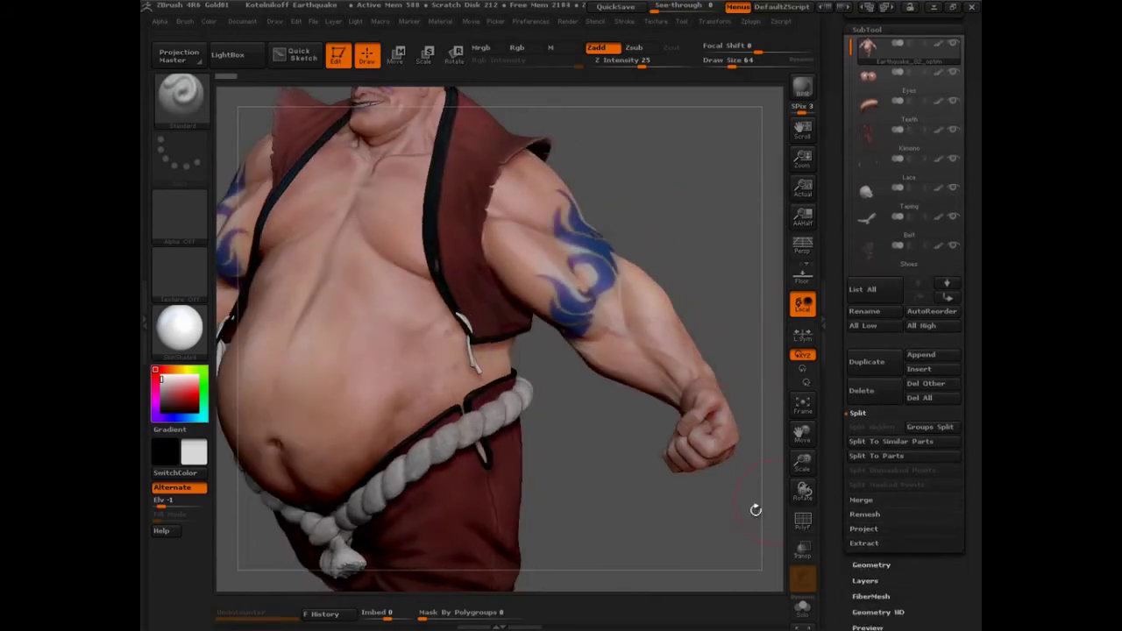
key(ctrl+shift)
drag(733, 325, 741, 293)
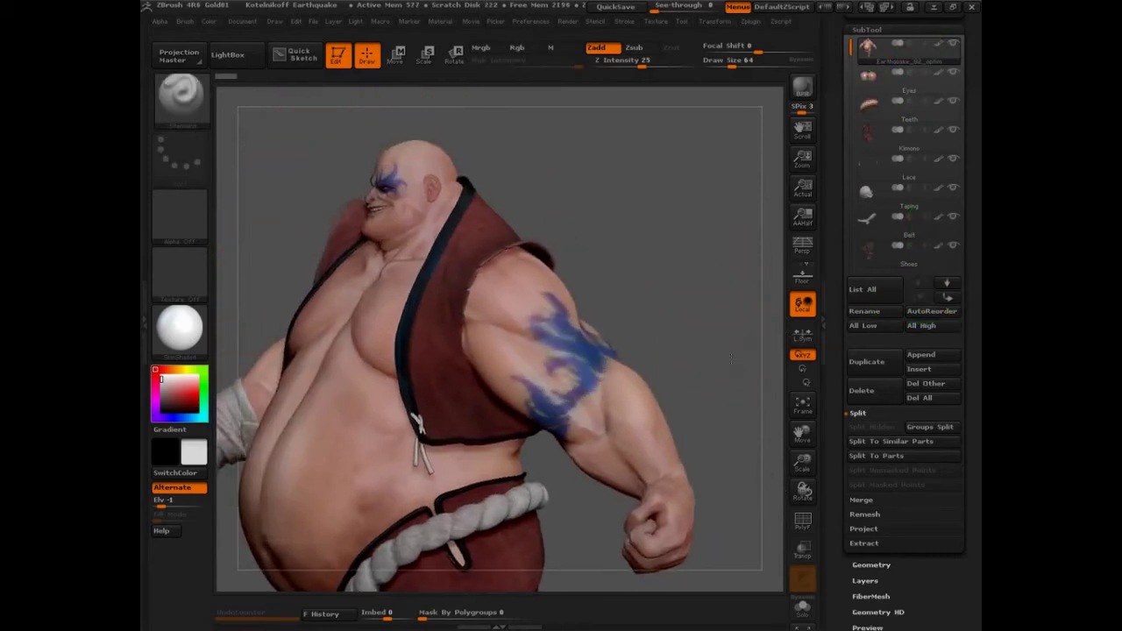
drag(745, 289, 771, 280)
click(931, 311)
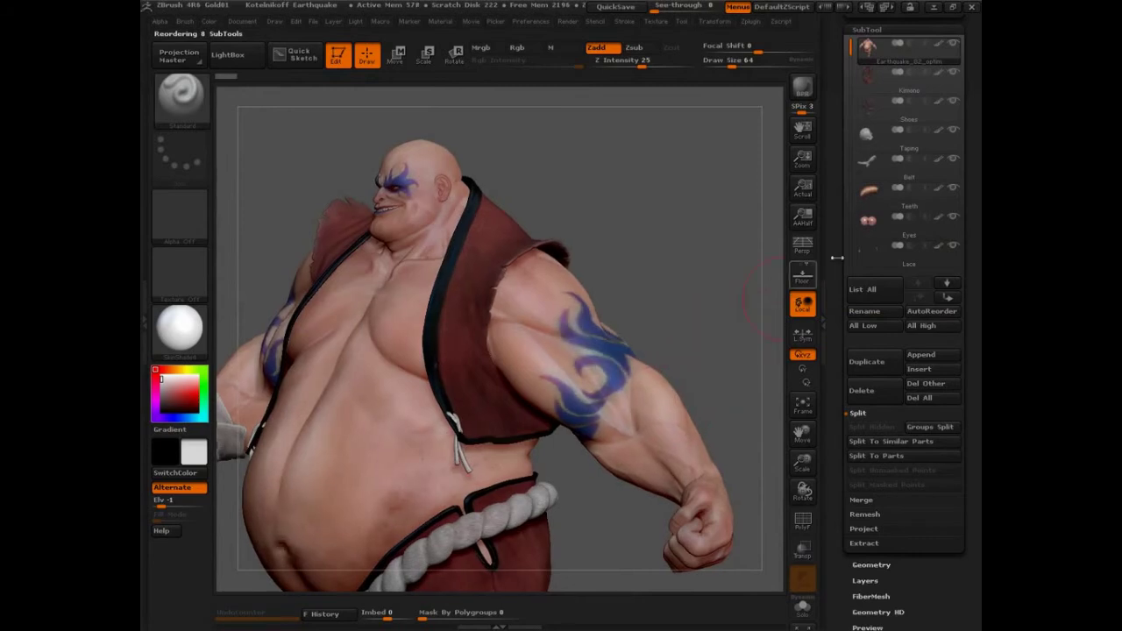
- Examine the reordered subtool list and the previews and polygon counts of its entries
mouse_move(875, 259)
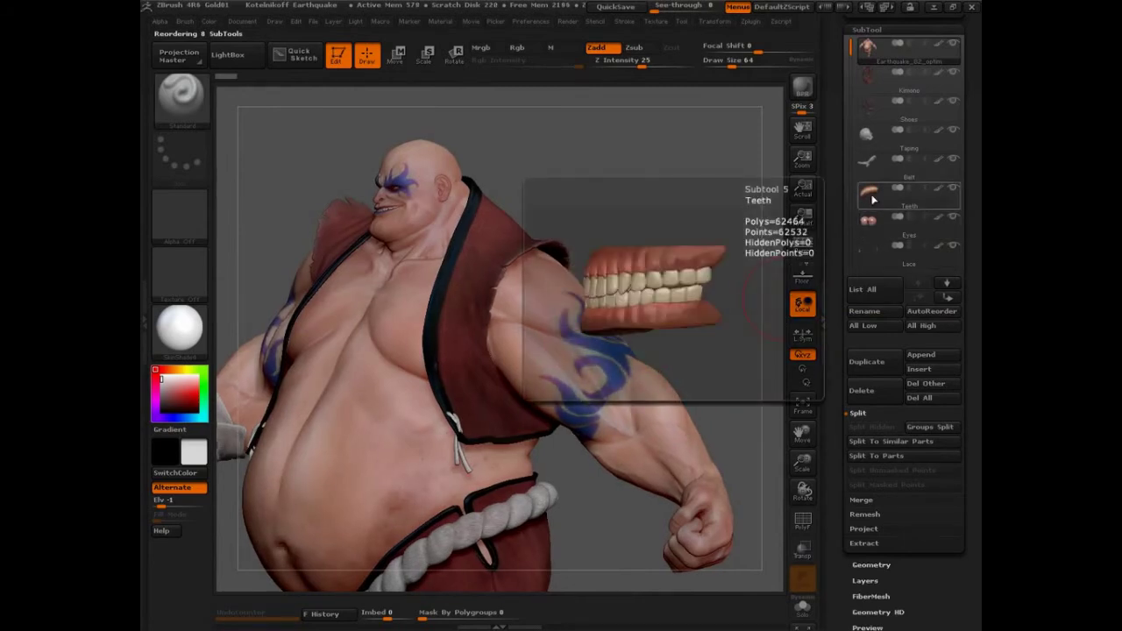
mouse_move(866, 48)
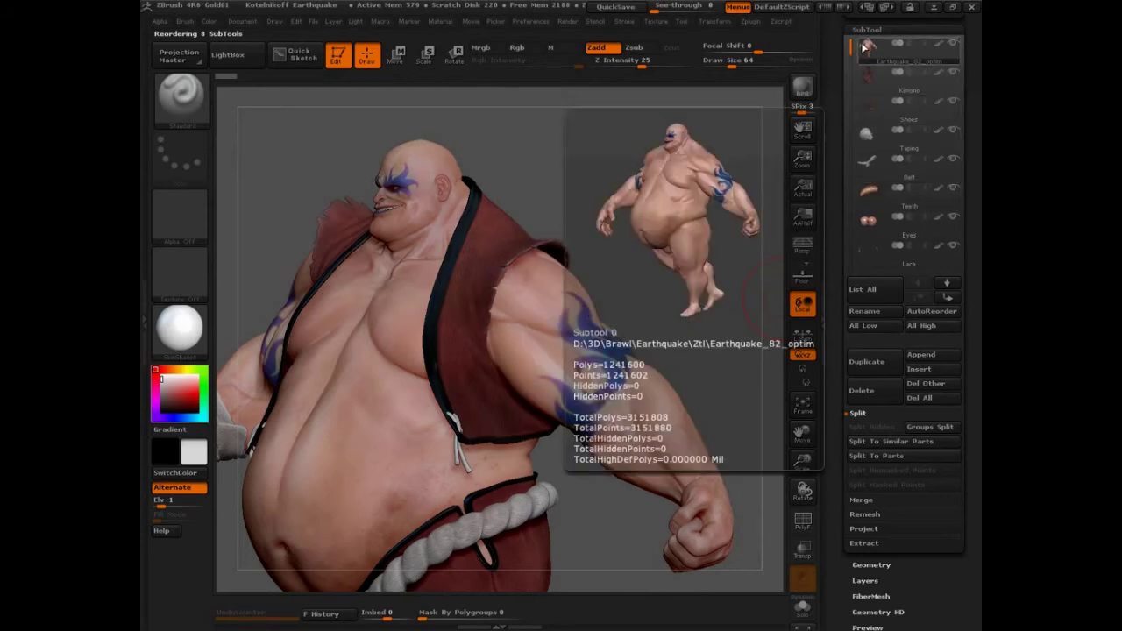
drag(696, 318, 717, 234)
drag(730, 505, 746, 505)
alt+drag(618, 491, 634, 390)
alt+drag(648, 508, 648, 528)
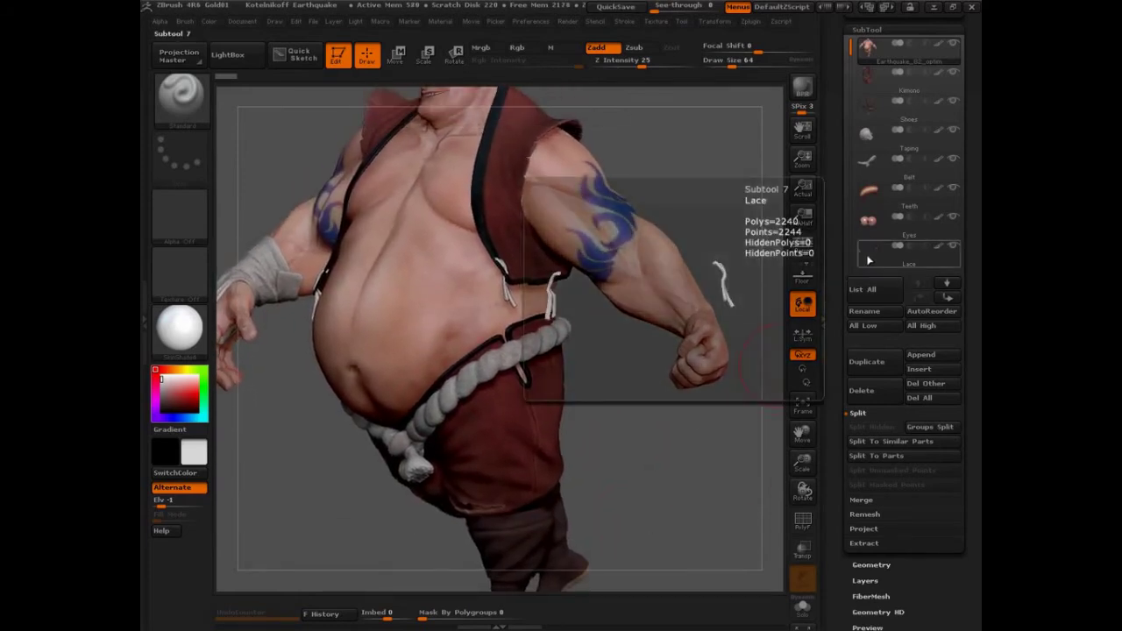
- Make the Lace subtool active, look around the character, and return to the Earthquake_02_optim body
click(878, 251)
alt+drag(666, 526, 657, 250)
drag(439, 355, 607, 383)
drag(517, 383, 762, 298)
click(867, 48)
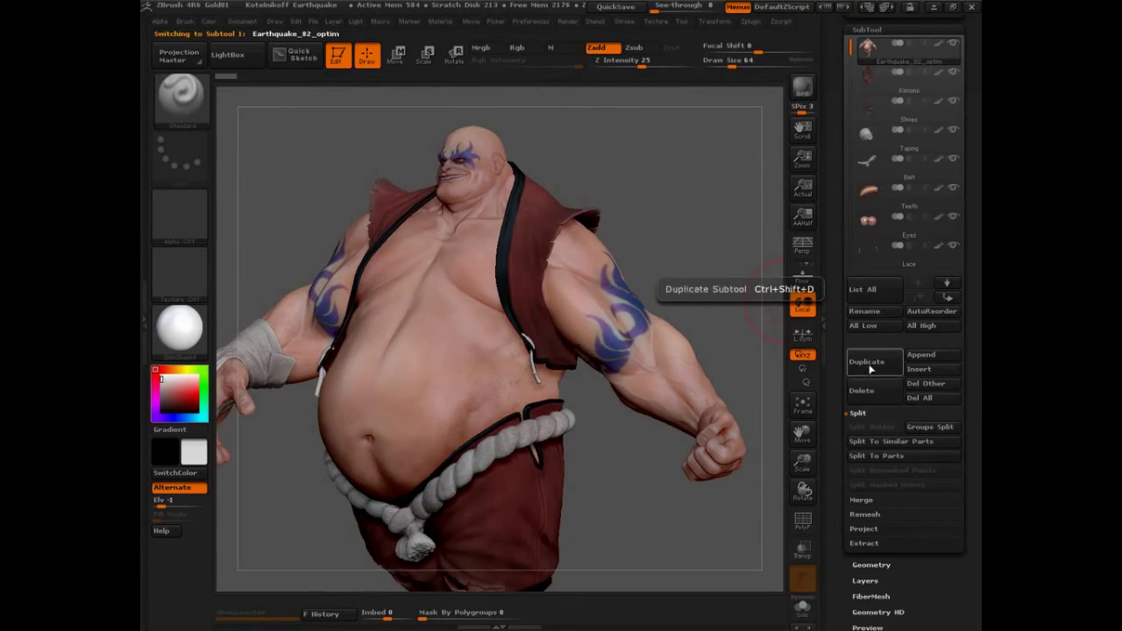
- Open the Append picker to view the meshes that can be added as subtools, and close it without choosing one
click(923, 362)
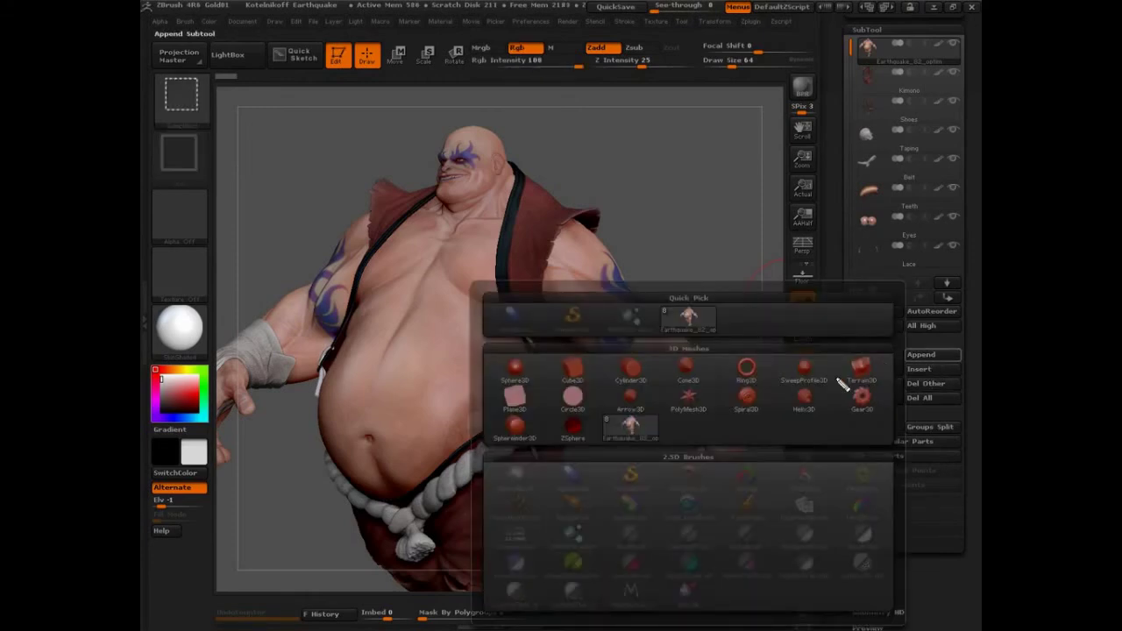
mouse_move(951, 270)
mouse_down()
mouse_move(912, 262)
mouse_move(896, 288)
mouse_up()
key(Escape)
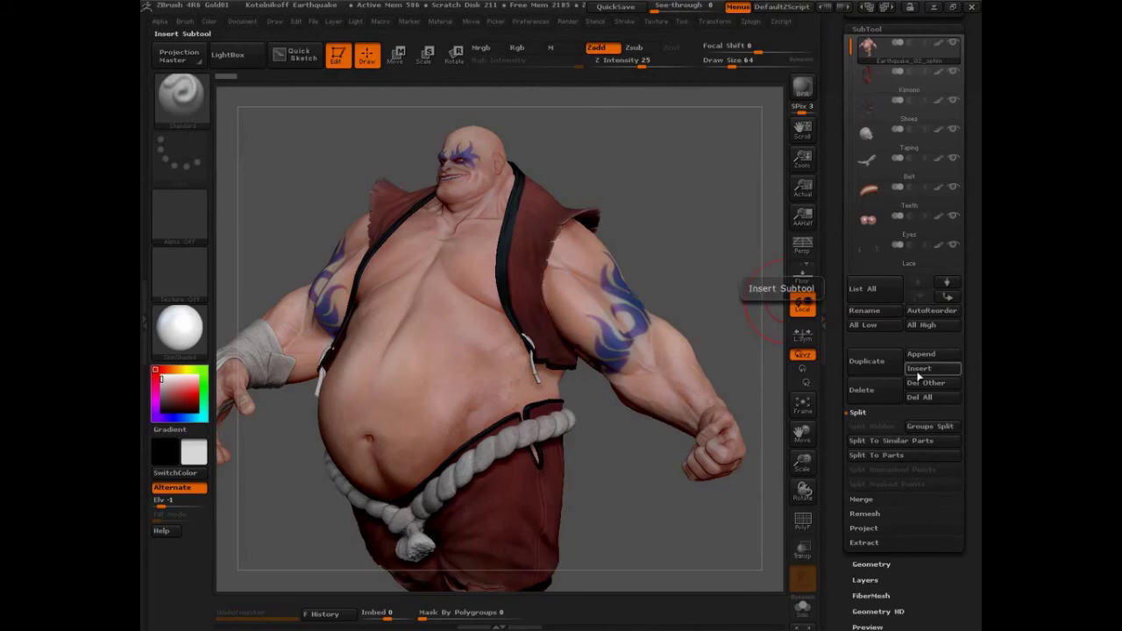
key(ctrl)
key(ctrl+shift)
mouse_move(925, 57)
mouse_down()
mouse_move(907, 55)
mouse_move(911, 247)
mouse_move(957, 303)
mouse_move(928, 274)
mouse_up()
drag(937, 383, 916, 350)
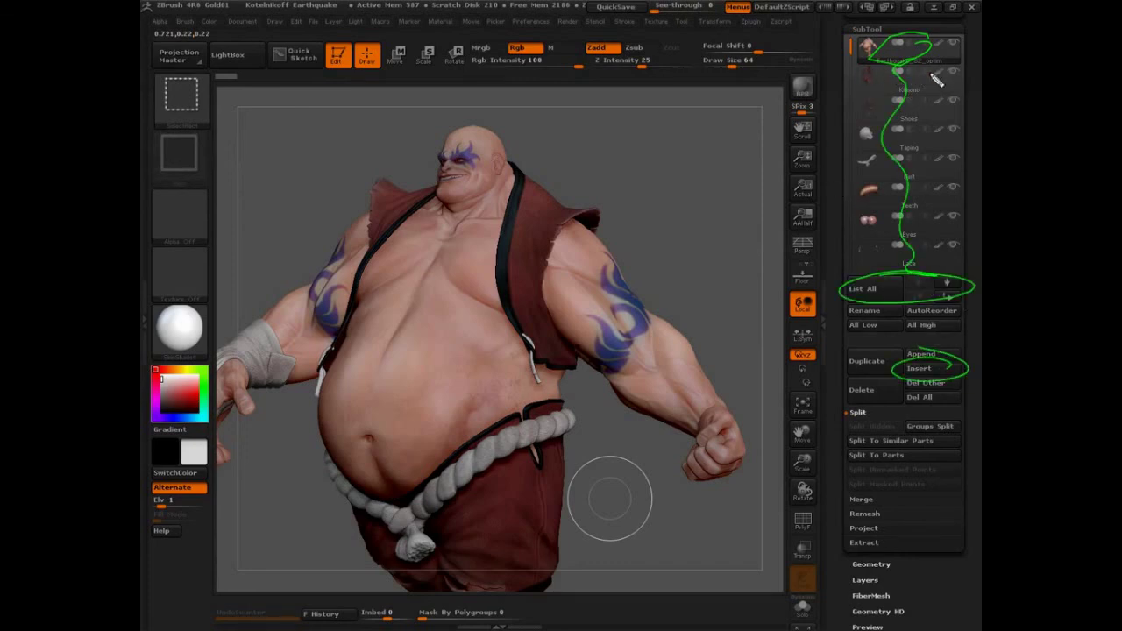
drag(819, 82, 855, 65)
drag(837, 61, 848, 82)
key(Escape)
mouse_move(701, 310)
mouse_down()
mouse_move(724, 313)
mouse_move(690, 297)
mouse_move(702, 328)
mouse_up()
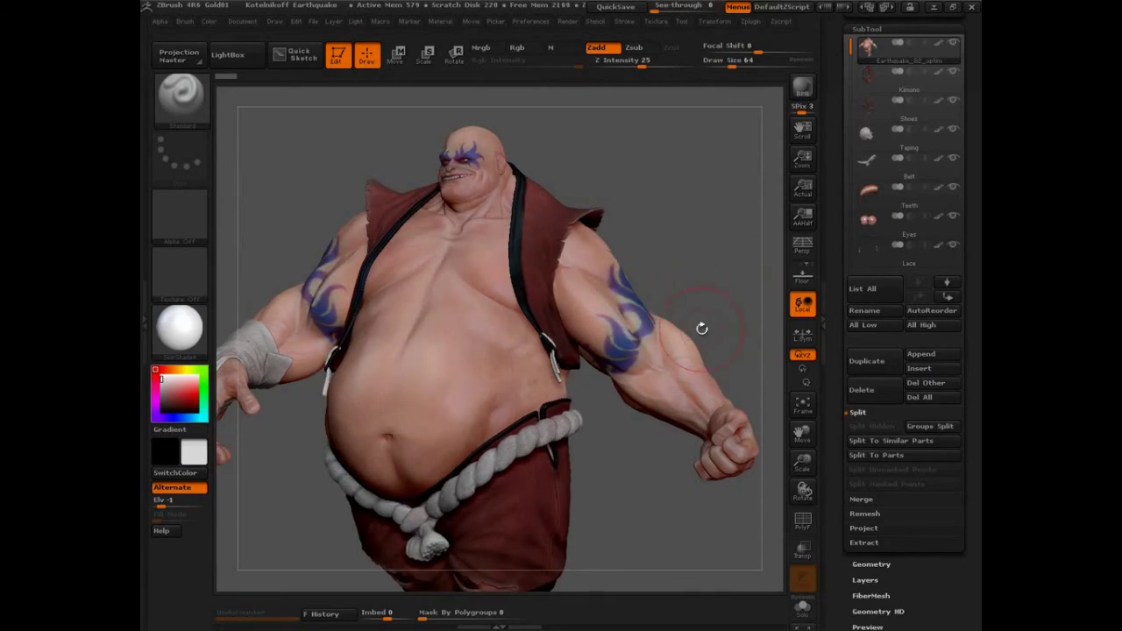
- Turn off polypaint display on all eight subtools, from the Earthquake_02_optim body down to Lace
click(867, 29)
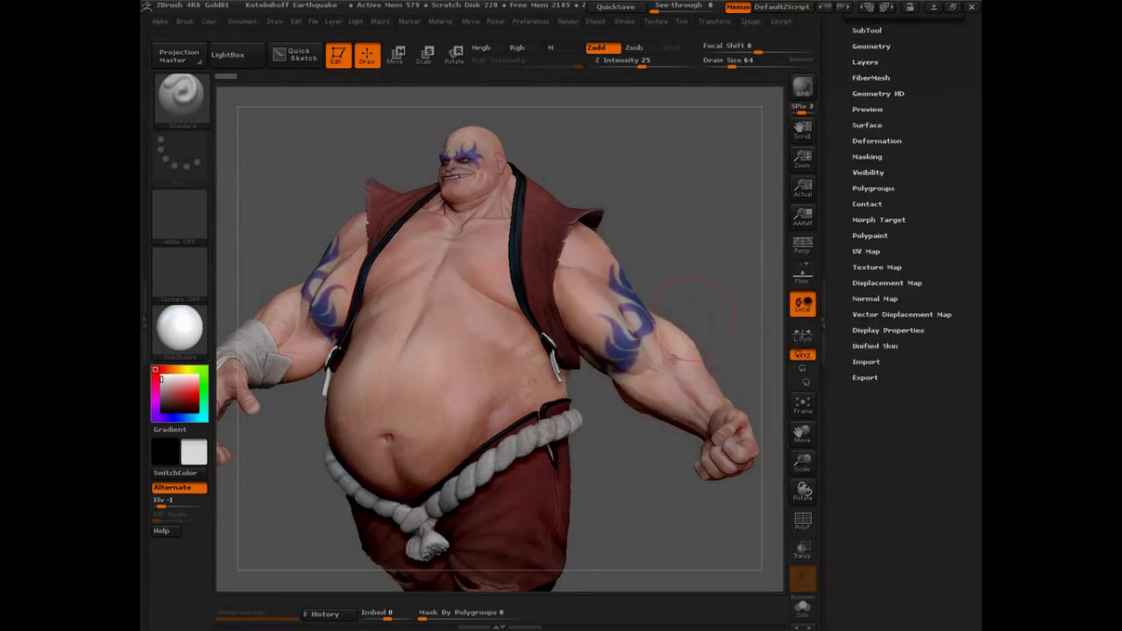
drag(926, 214, 935, 344)
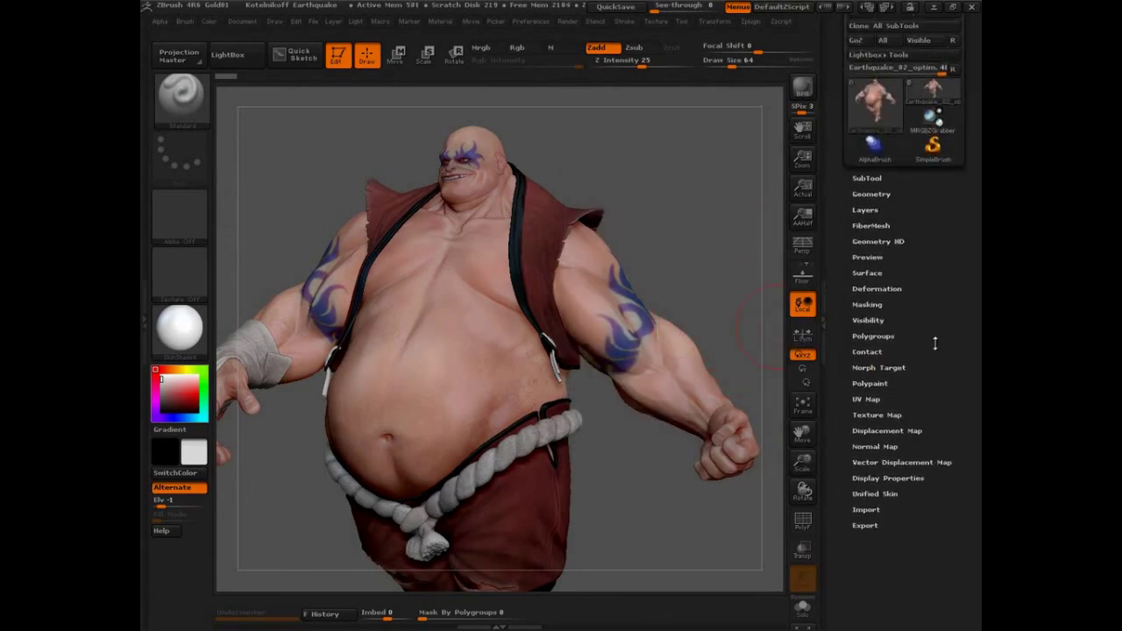
click(866, 178)
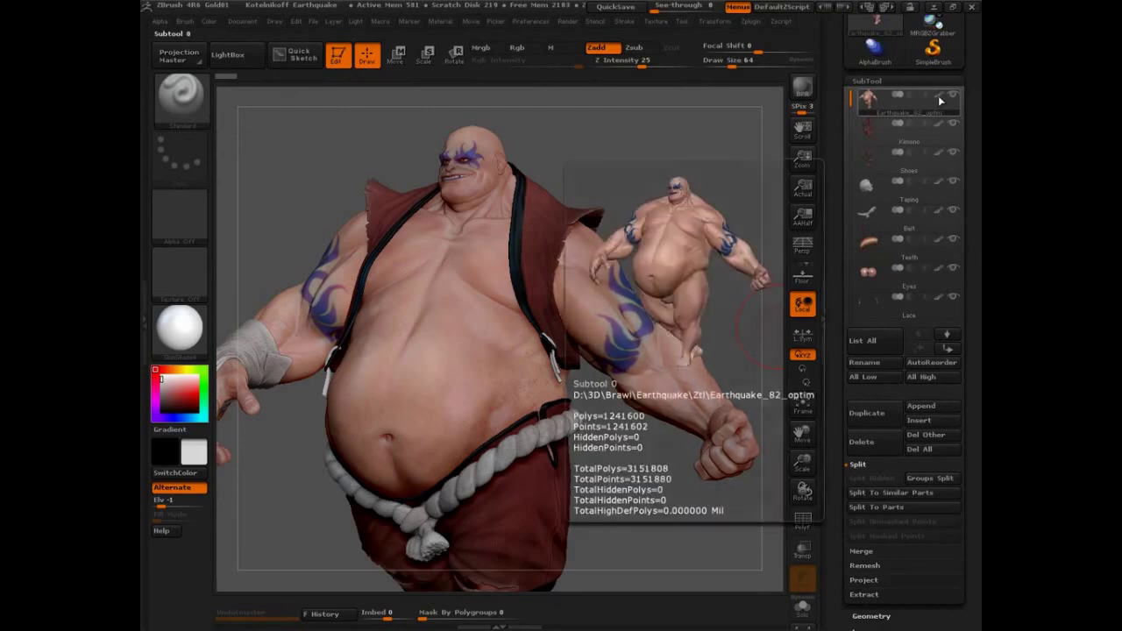
click(938, 95)
click(937, 125)
click(937, 153)
click(936, 182)
click(938, 210)
click(939, 239)
click(939, 269)
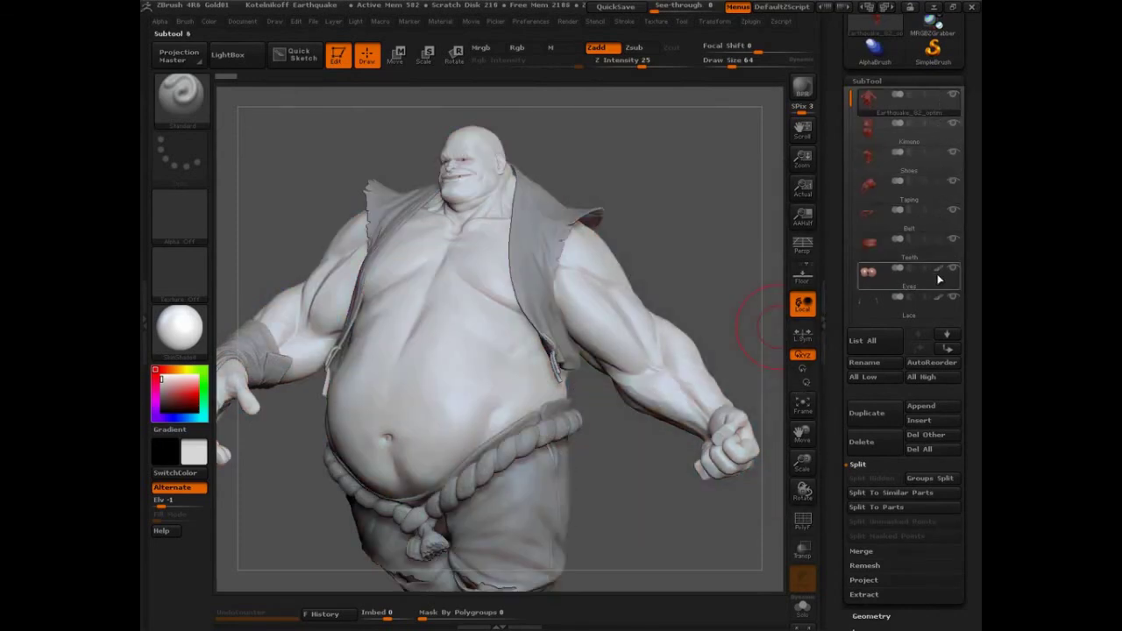
click(939, 300)
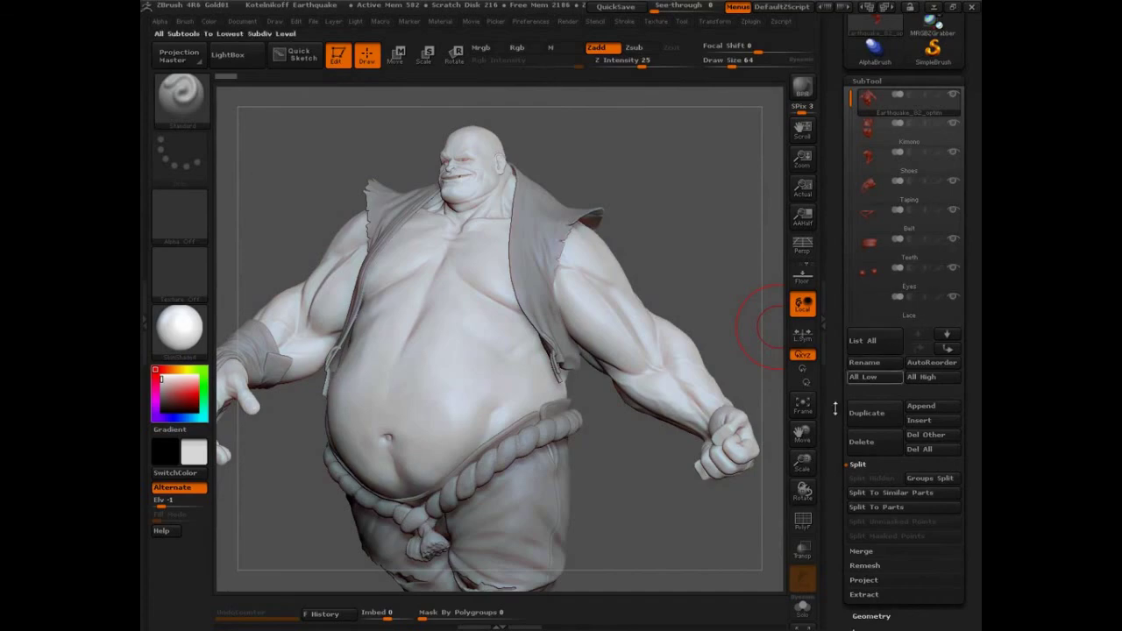
- Collapse the SubTool section and open the material library
click(868, 81)
drag(758, 201, 724, 317)
click(180, 329)
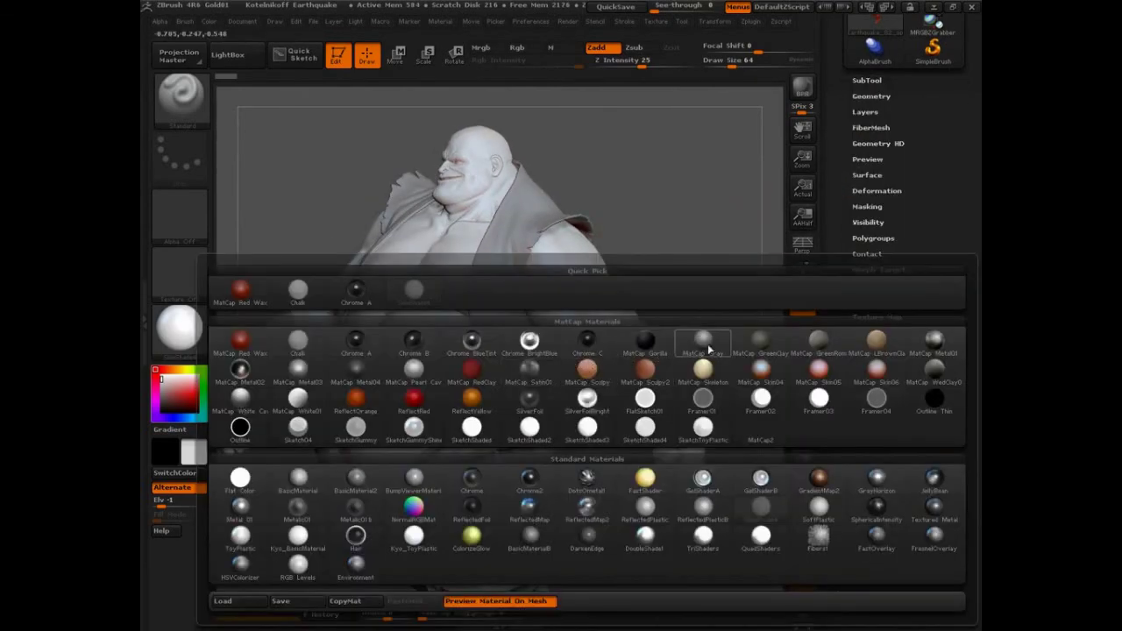